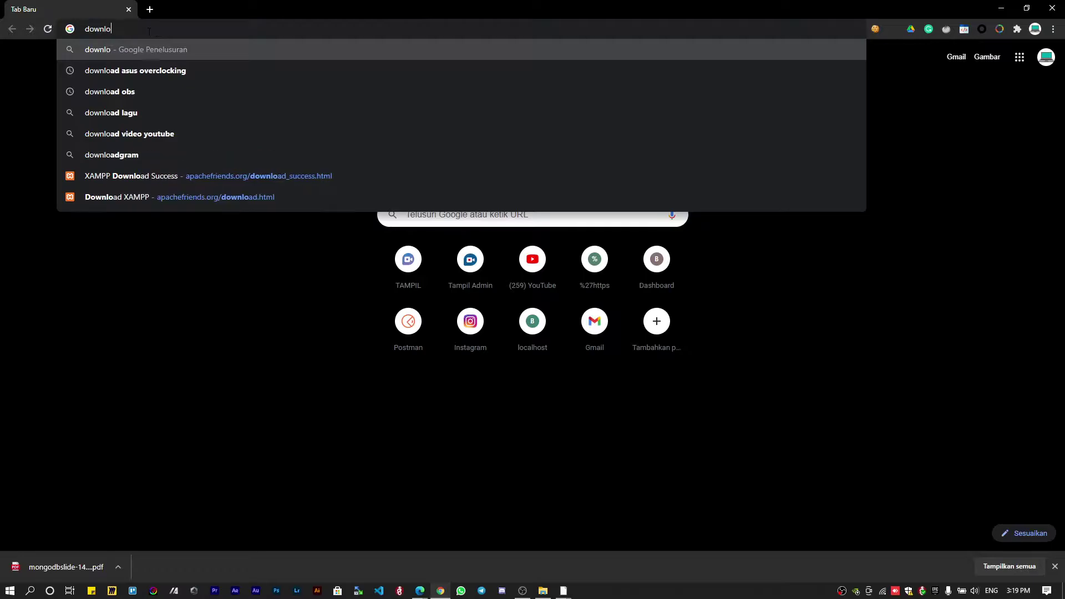
Step: Search the web for "download xampp" and open the Apache Friends Download XAMPP page from the results
type("mpp")
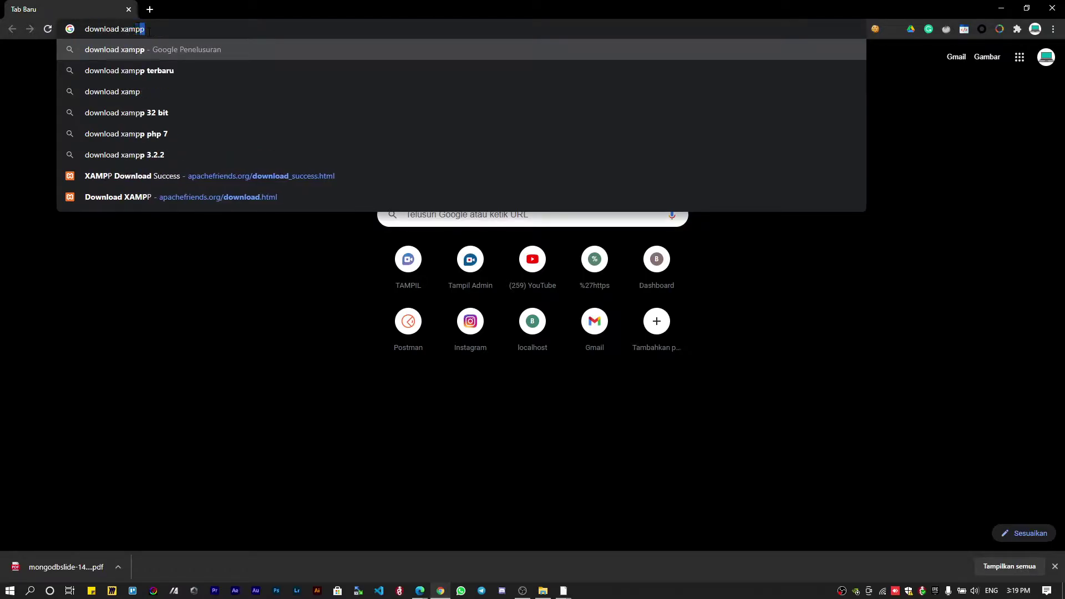
key("Return")
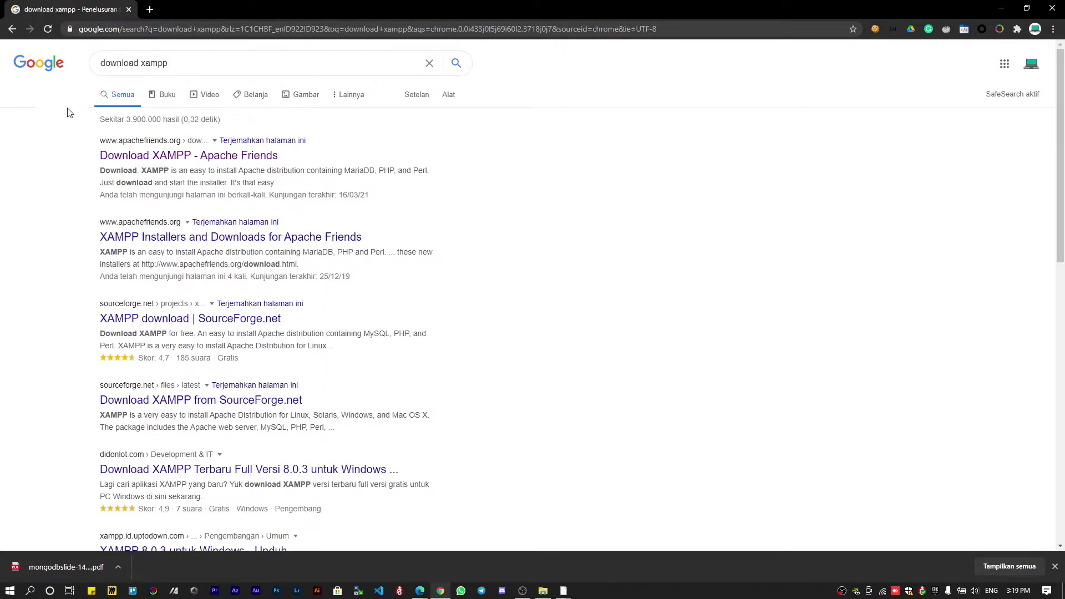
scroll(61, 116, "up", 5)
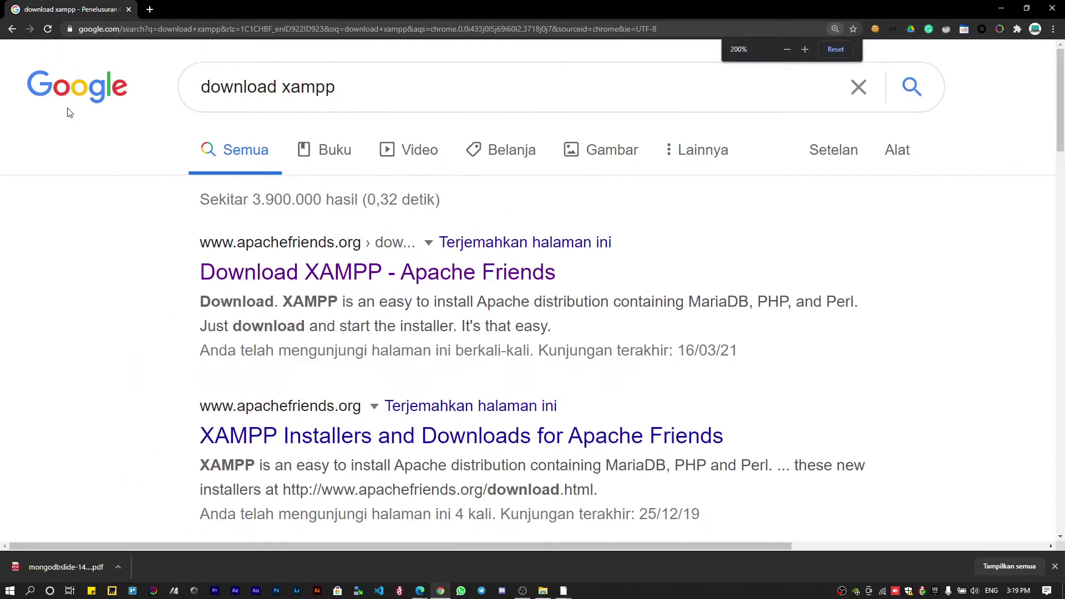
left_click(226, 279)
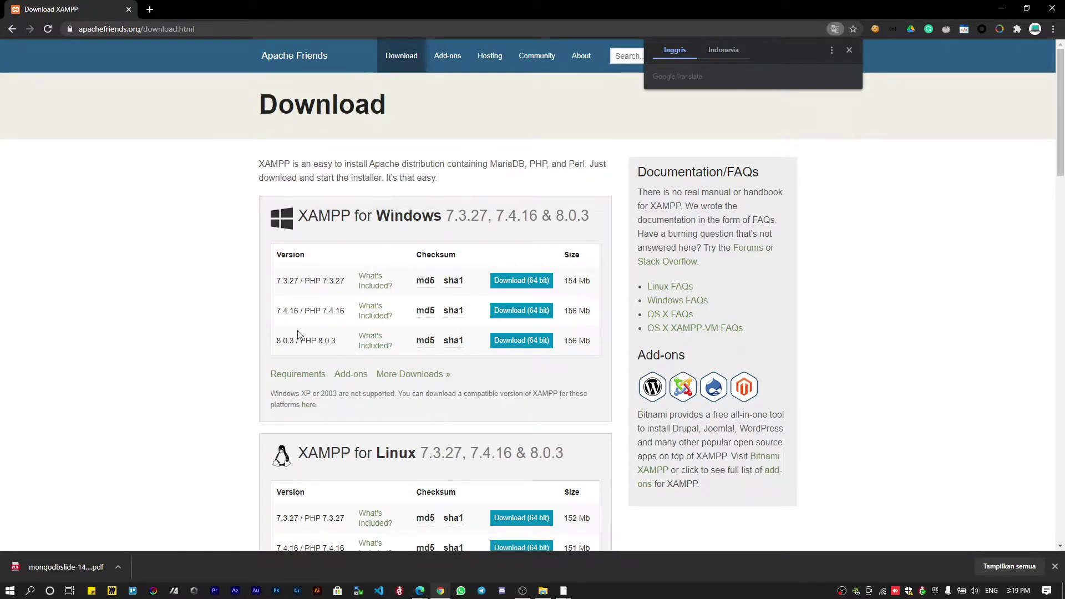
Step: Start downloading the 64-bit Windows installer for XAMPP 8.0.3 / PHP 8.0.3 and cancel that download
left_click(524, 341)
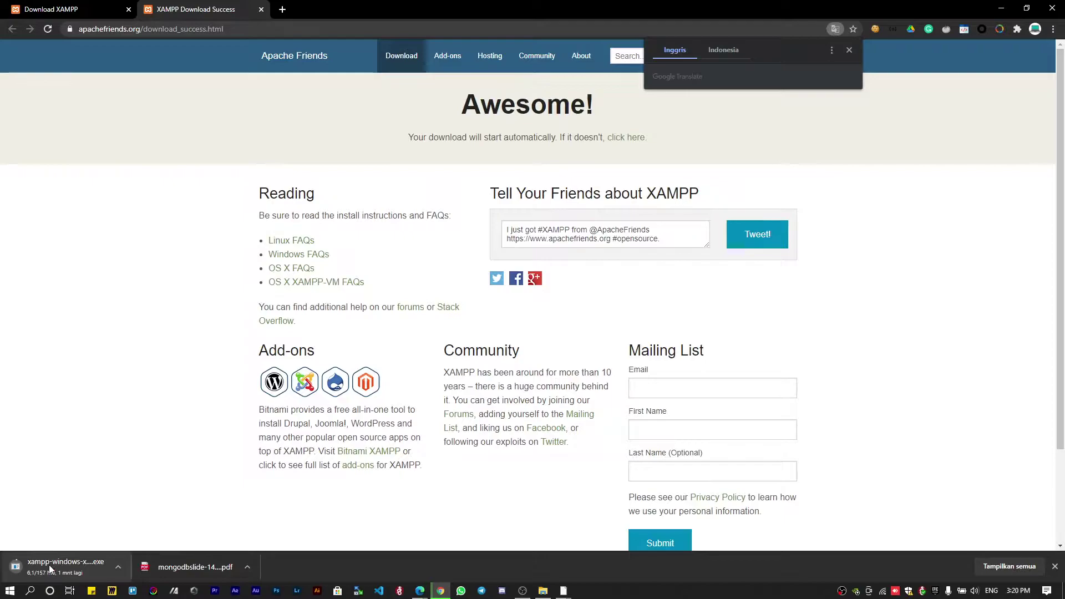
left_click(118, 567)
left_click(130, 549)
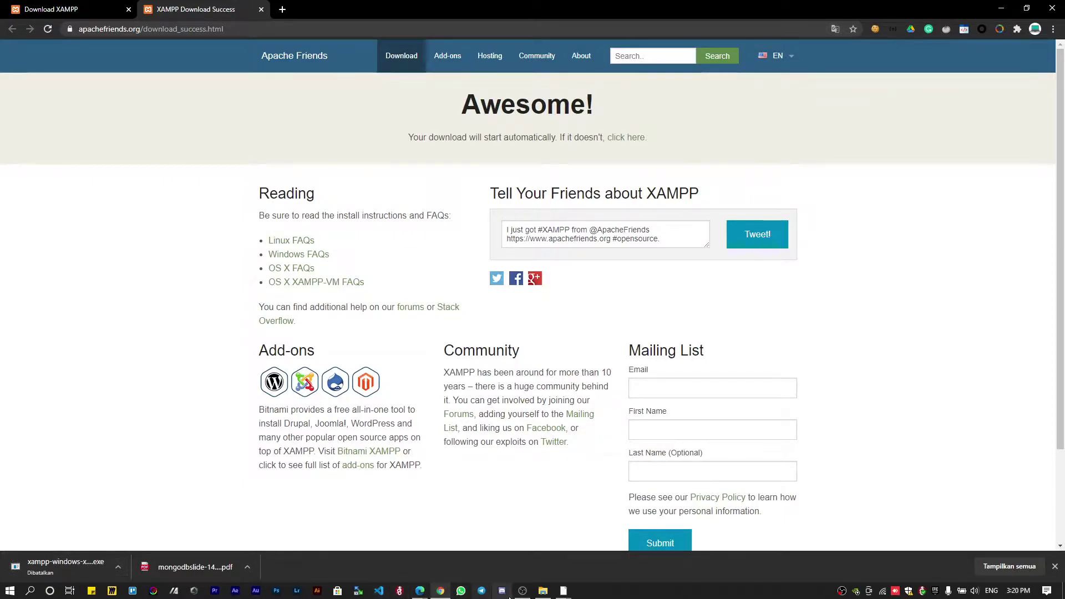
Step: Switch to File Explorer and launch xampp-windows-x64-8.0.3-0-VS16-installer.exe from the Downloads folder
left_click(543, 592)
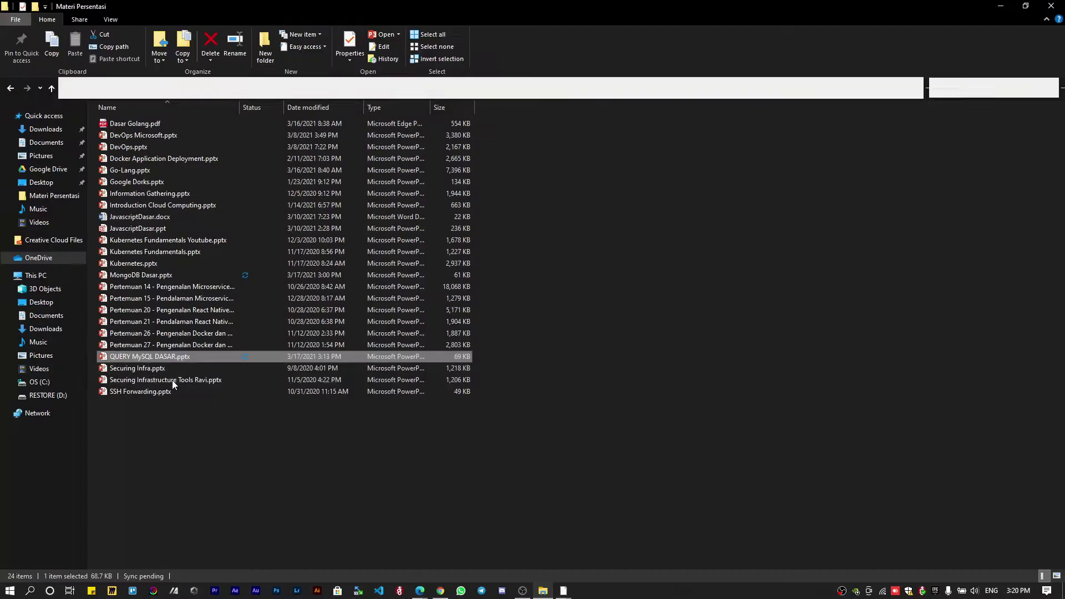
left_click(47, 331)
left_click(136, 150)
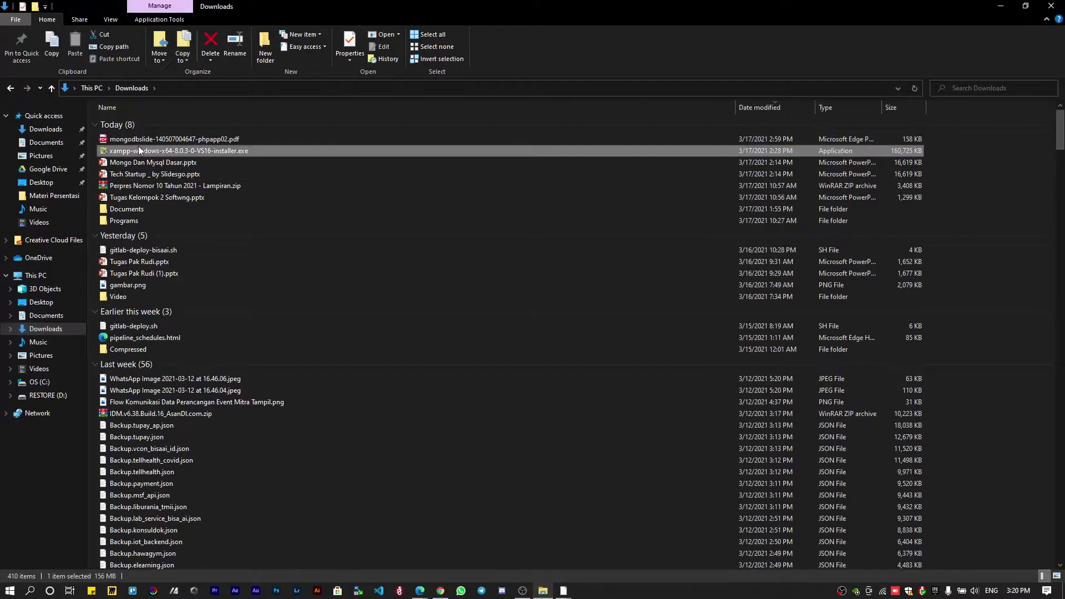
left_click_drag(127, 152, 213, 151)
double_click(207, 151)
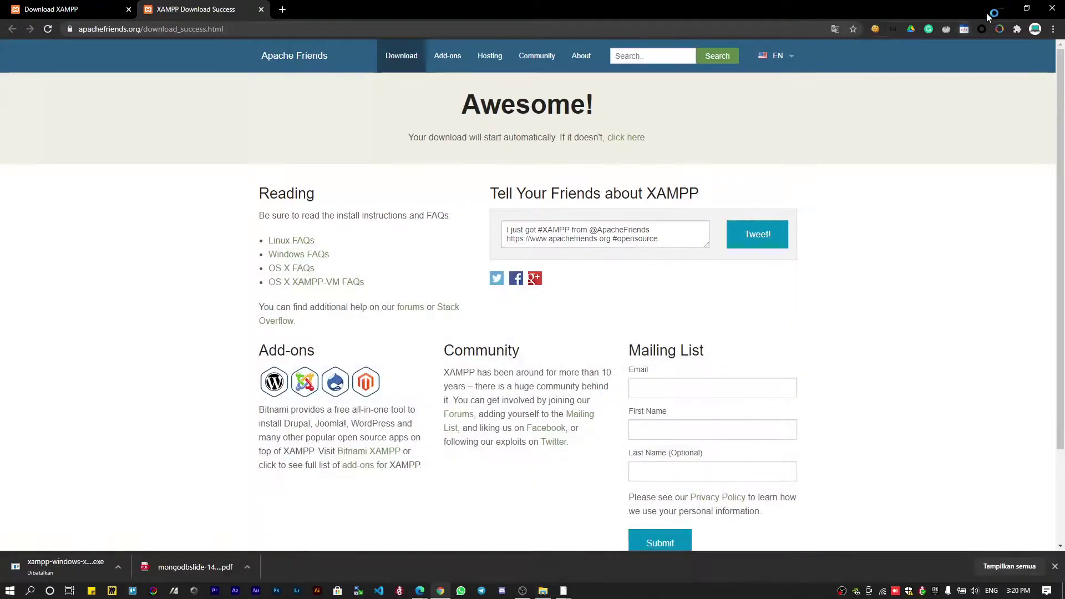
Step: Minimize the browser, end the PowerPoint slide show and minimize PowerPoint to reveal the desktop
left_click(1003, 6)
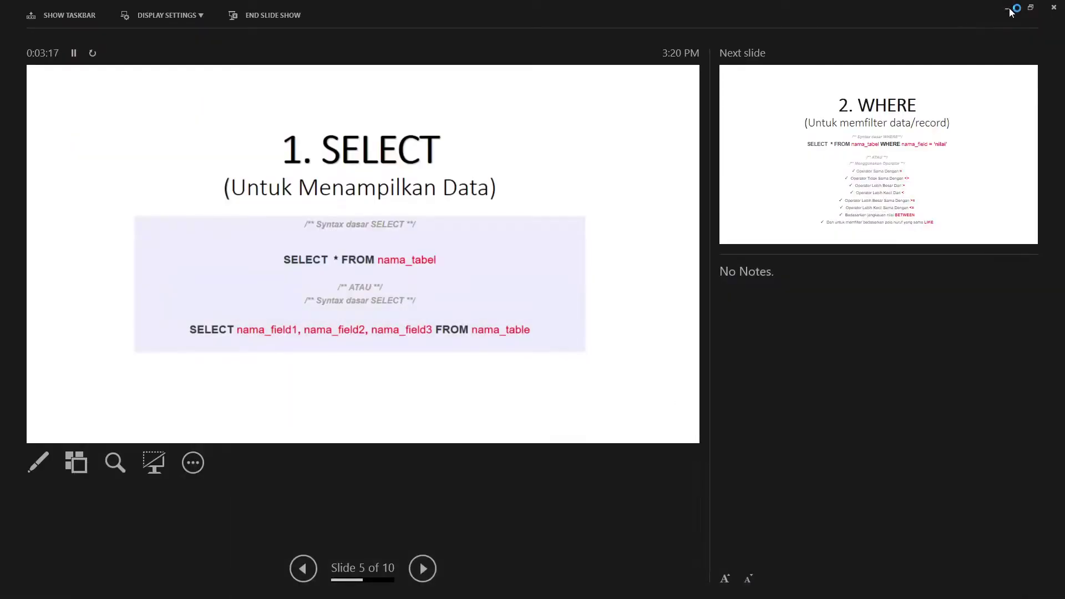
key("Escape")
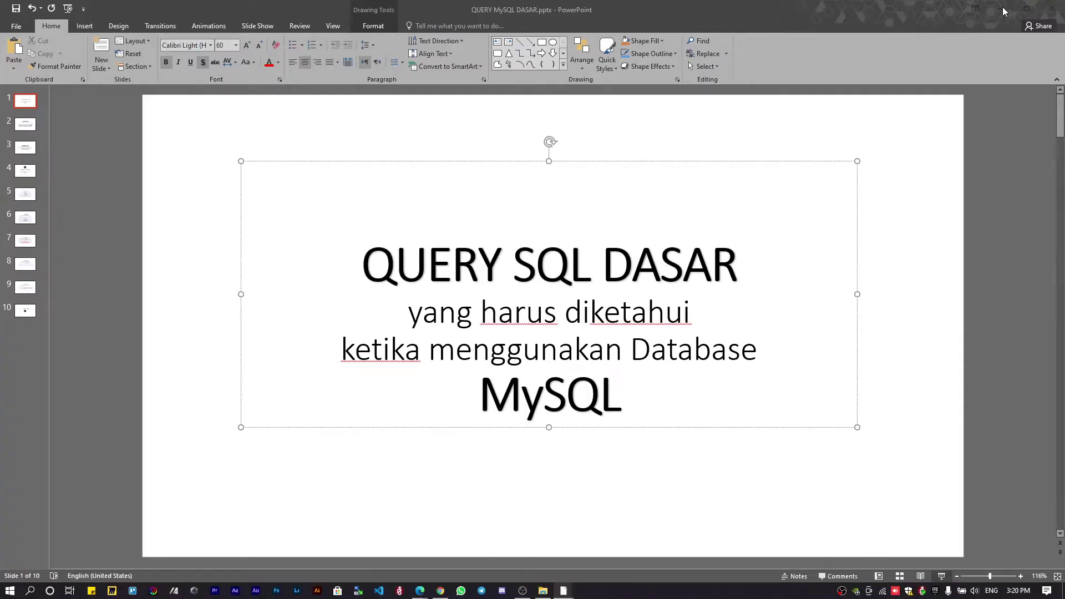
left_click(1003, 8)
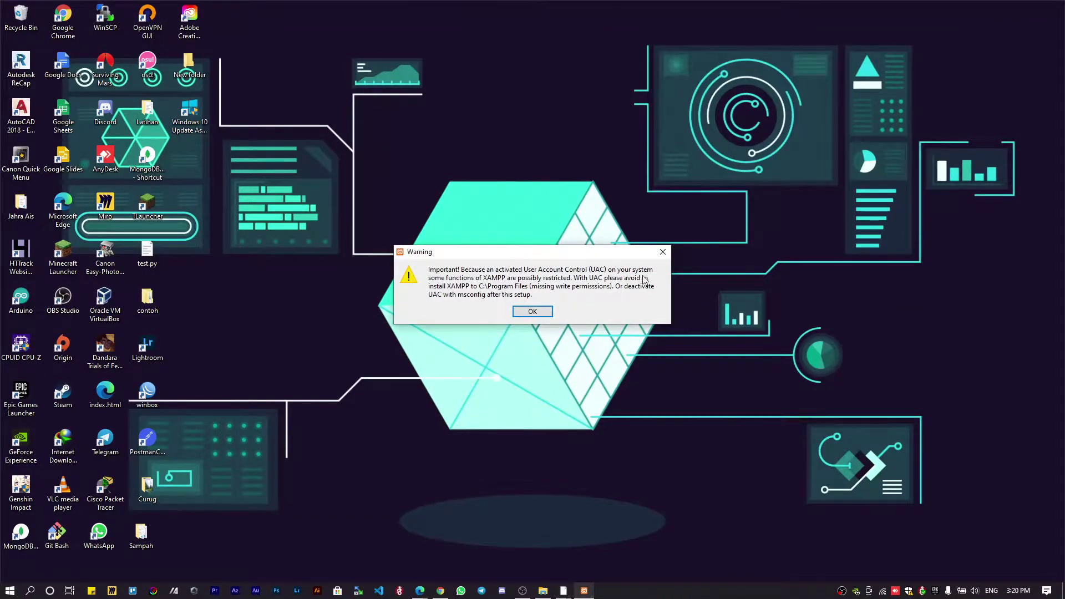
Step: Accept the UAC warning, advance XAMPP setup with all components selected up to the installation folder page, and quit the setup
left_click(533, 312)
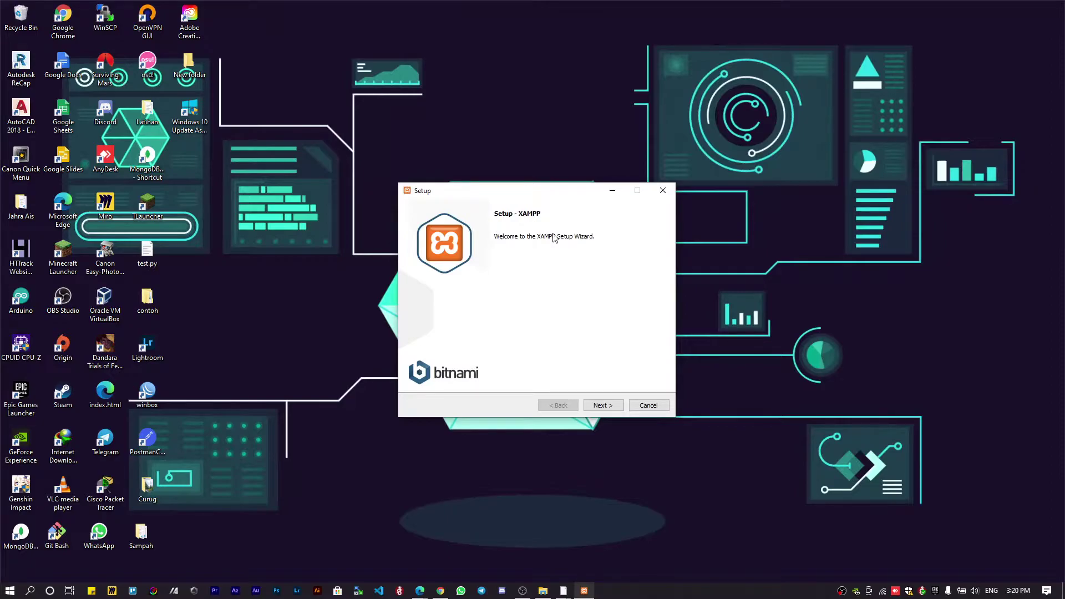
left_click(599, 405)
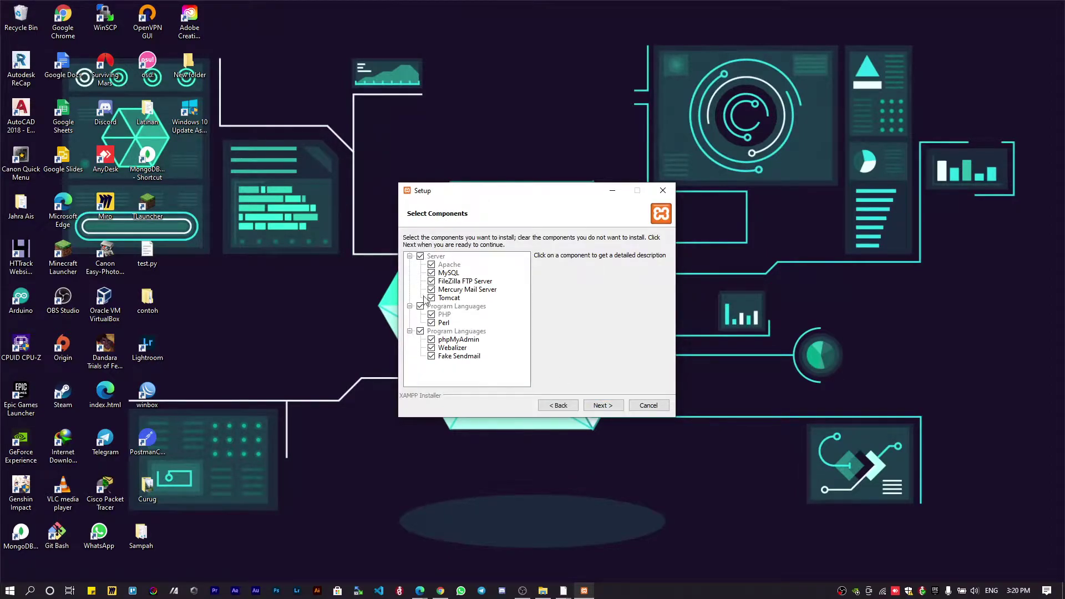
left_click(595, 407)
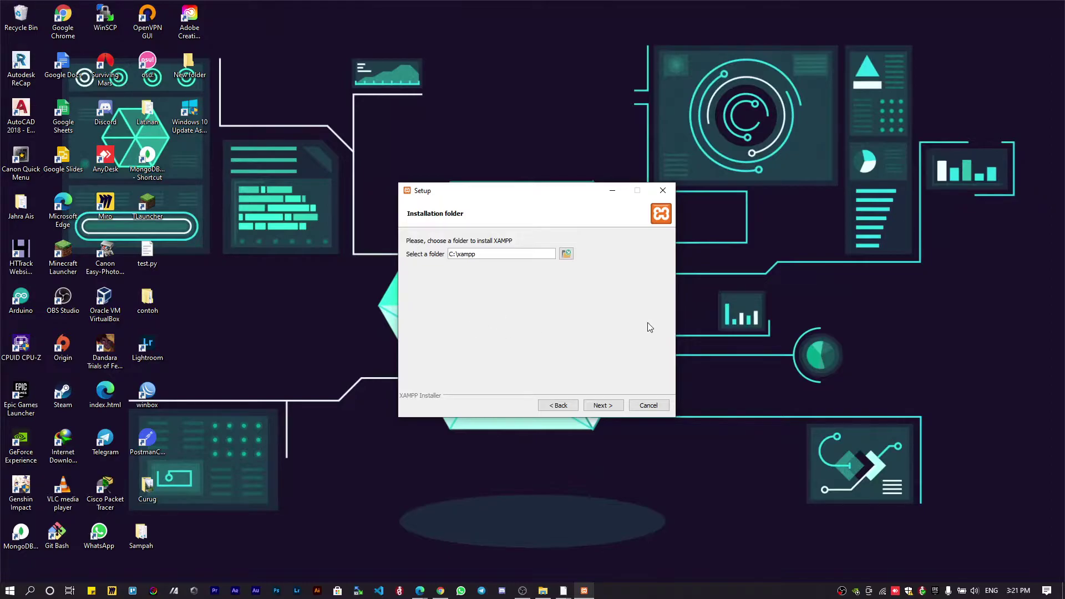
left_click(664, 191)
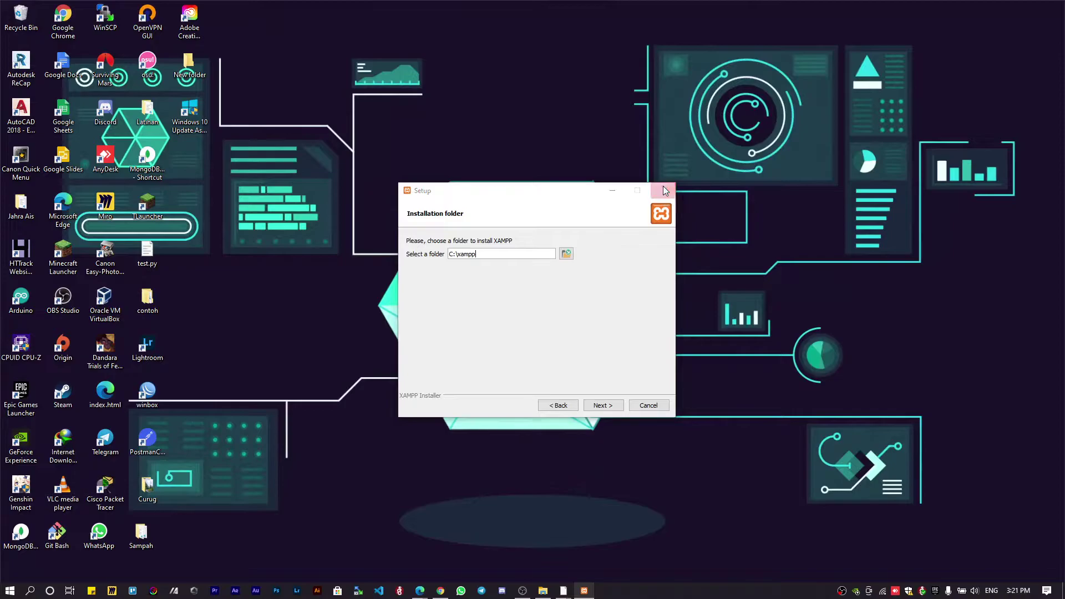
left_click(509, 302)
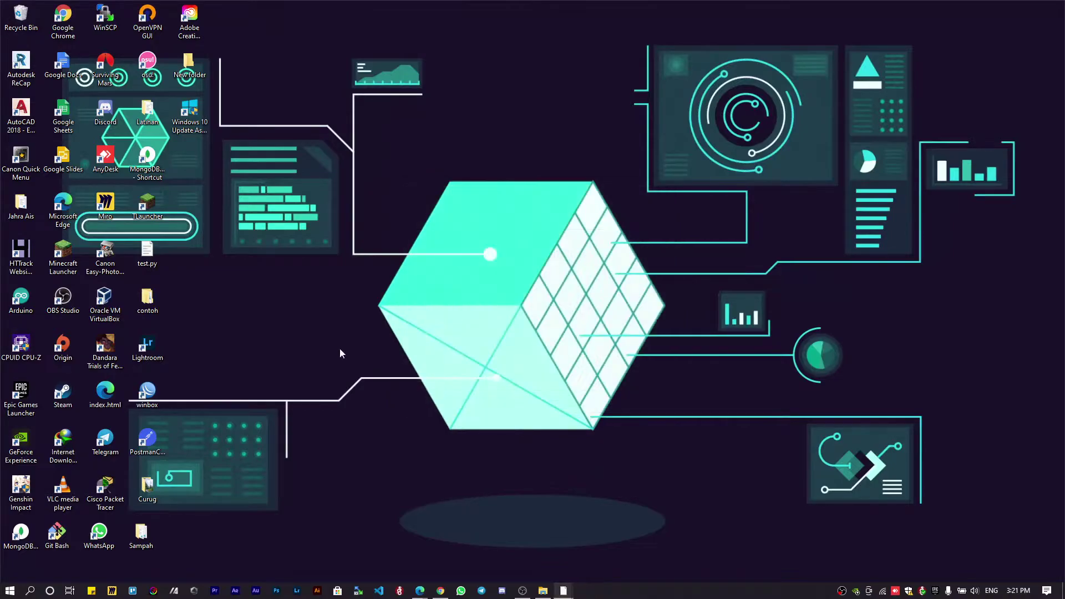
left_click(30, 590)
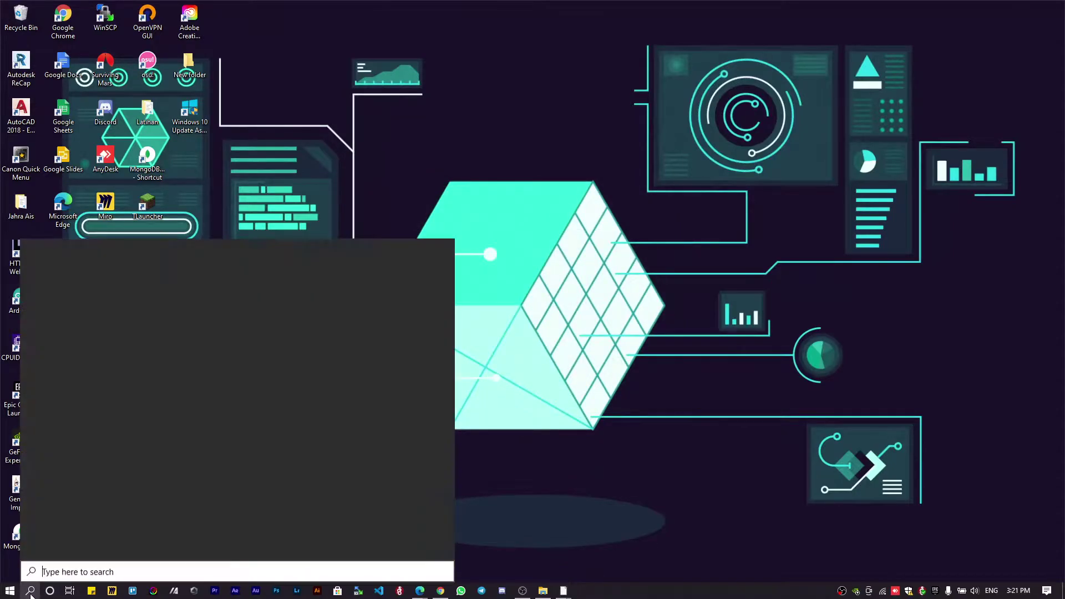
type("xampp control")
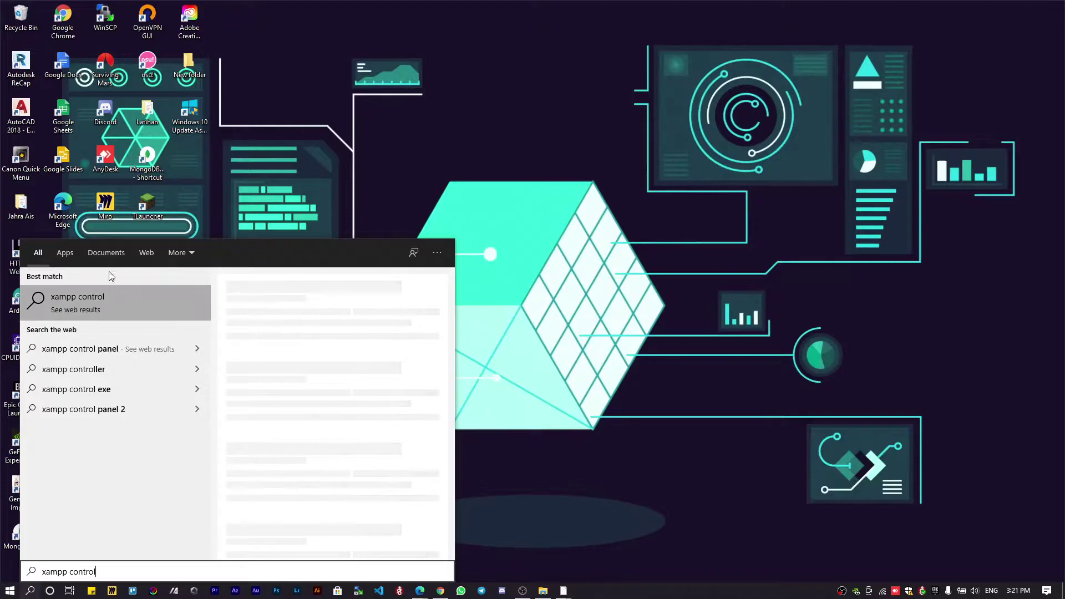
left_click(269, 201)
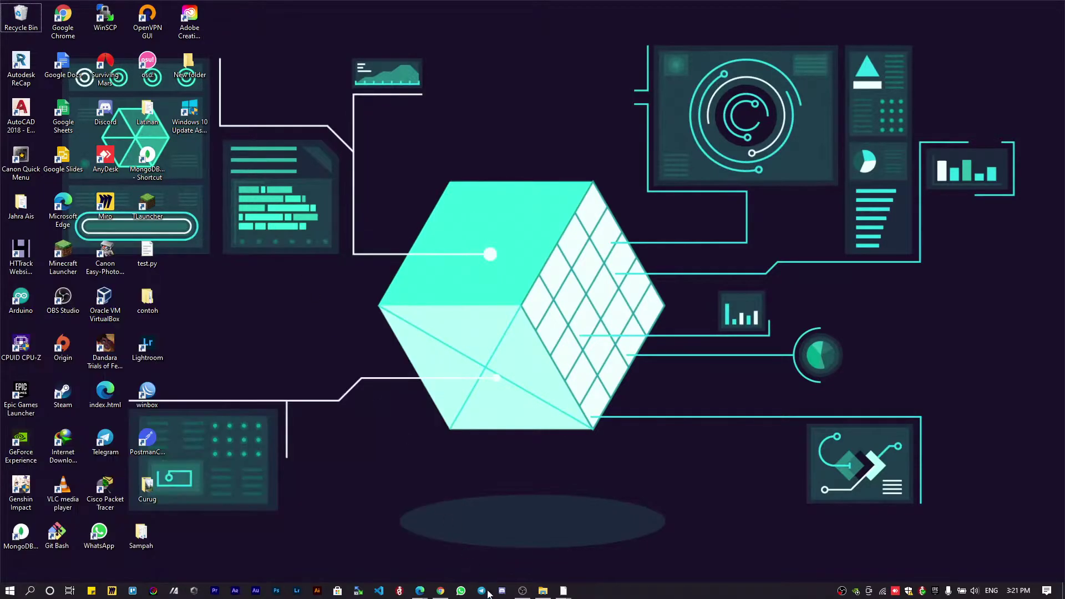
Step: Switch to File Explorer and launch xampp-control.exe from the xampp folder on the C: drive
left_click(544, 592)
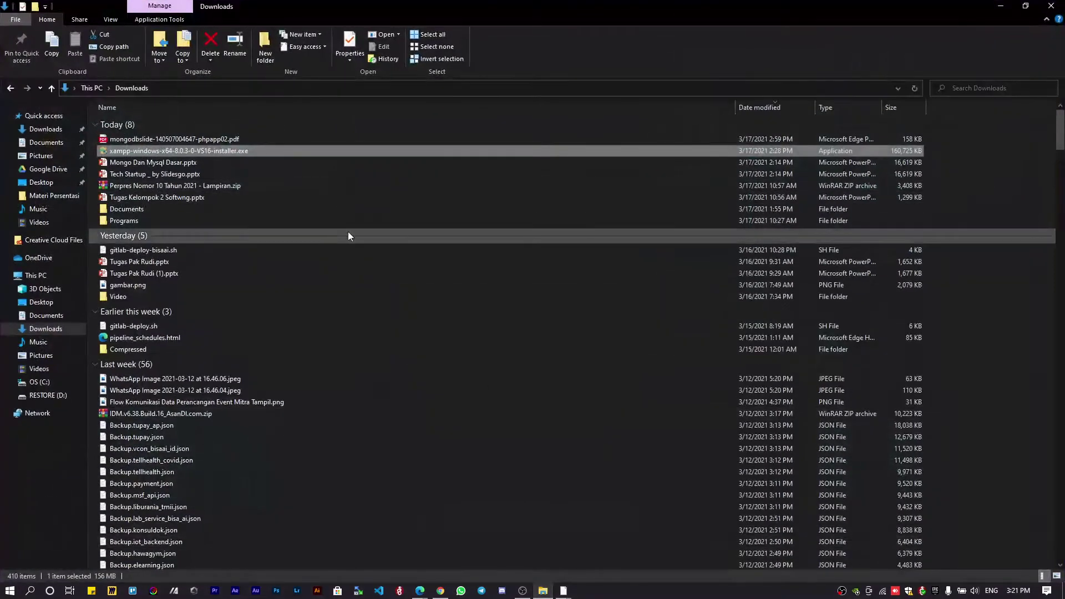
left_click(39, 276)
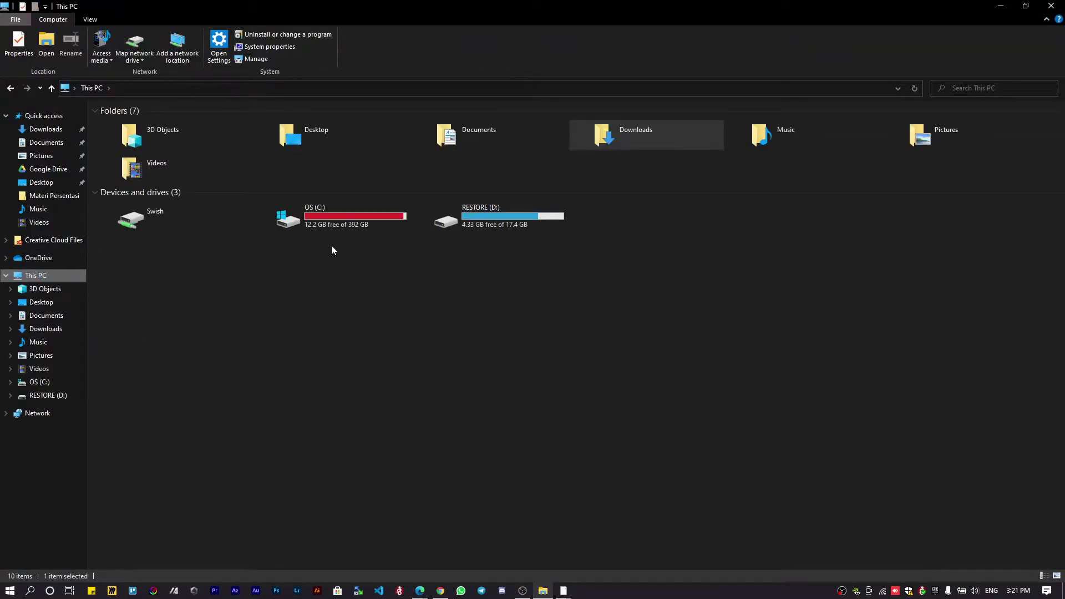
double_click(301, 220)
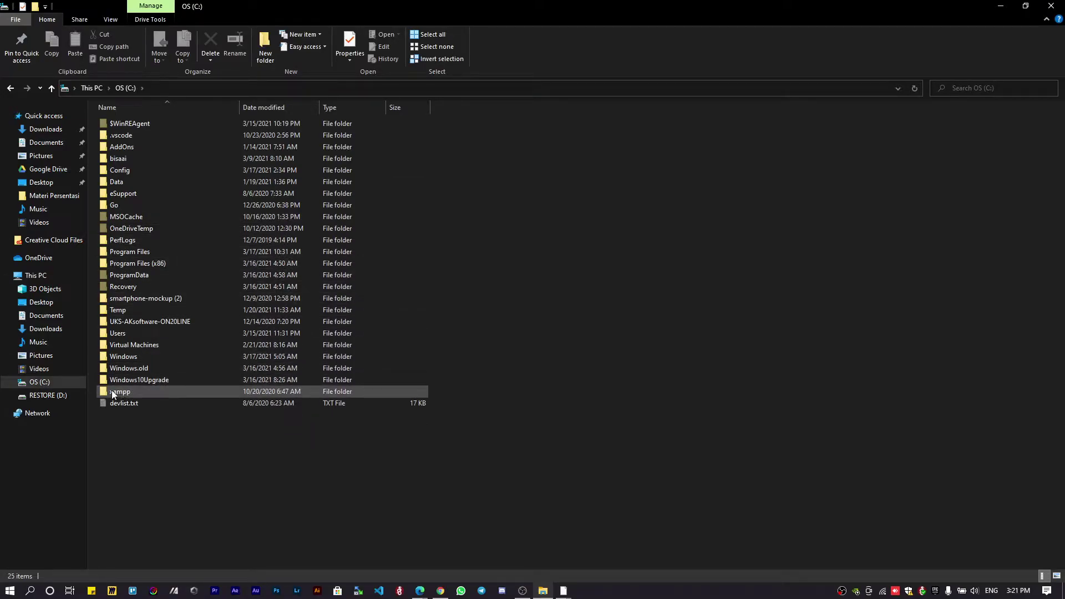
double_click(133, 390)
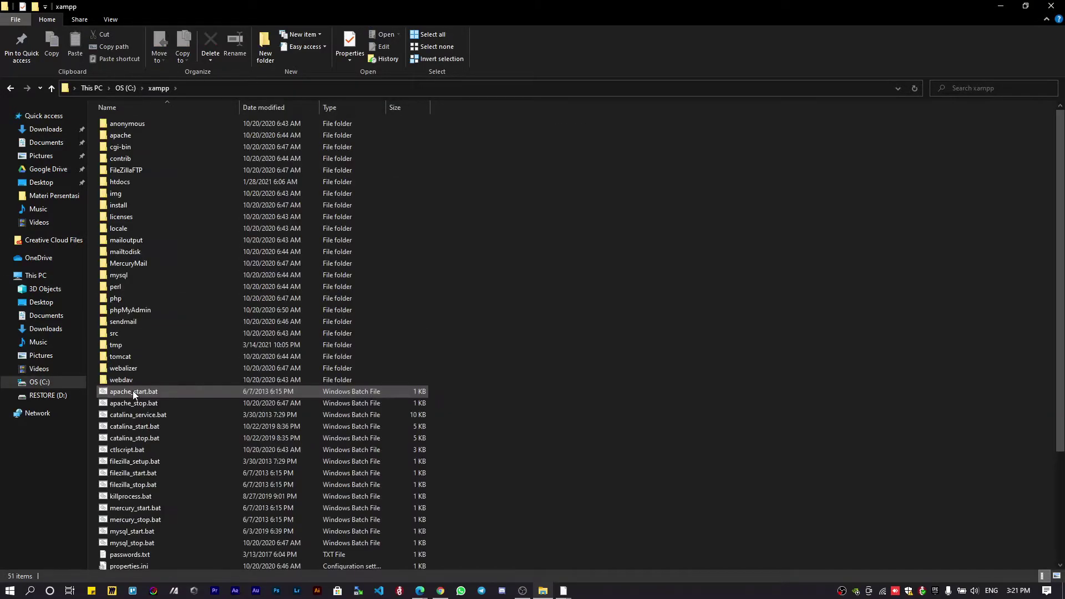
scroll(137, 368, "down", 4)
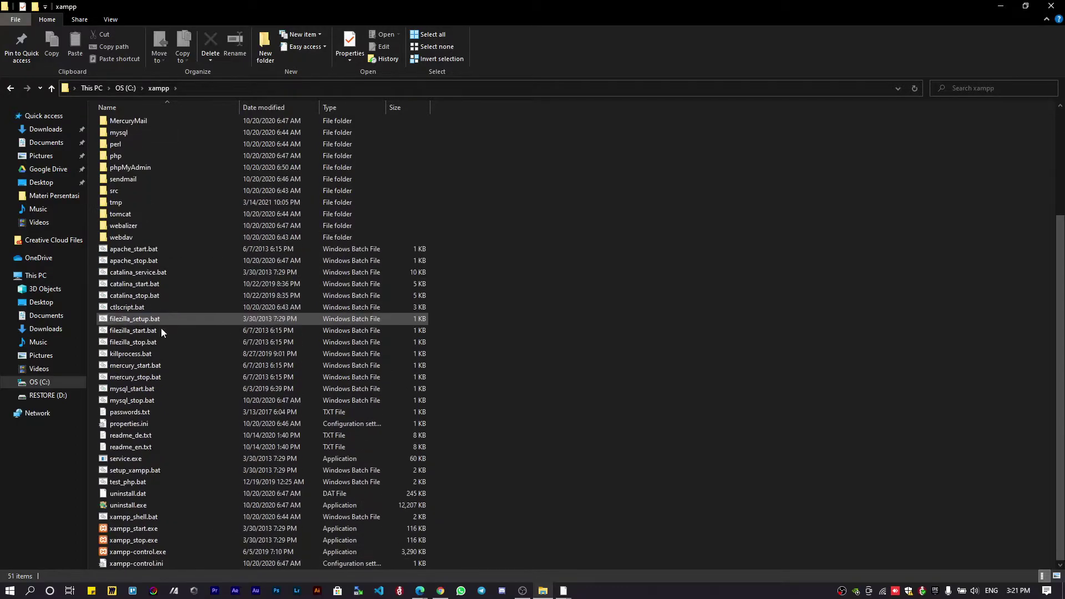
double_click(143, 552)
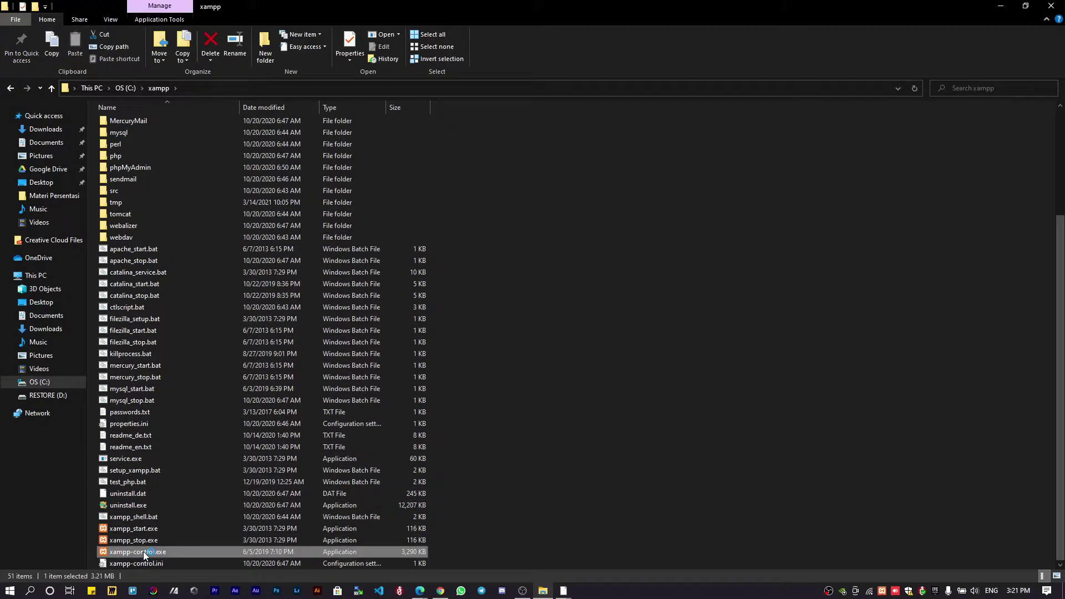
Step: Move the XAMPP Control Panel window to the middle of the screen and start the MySQL module
left_click_drag(165, 15, 441, 180)
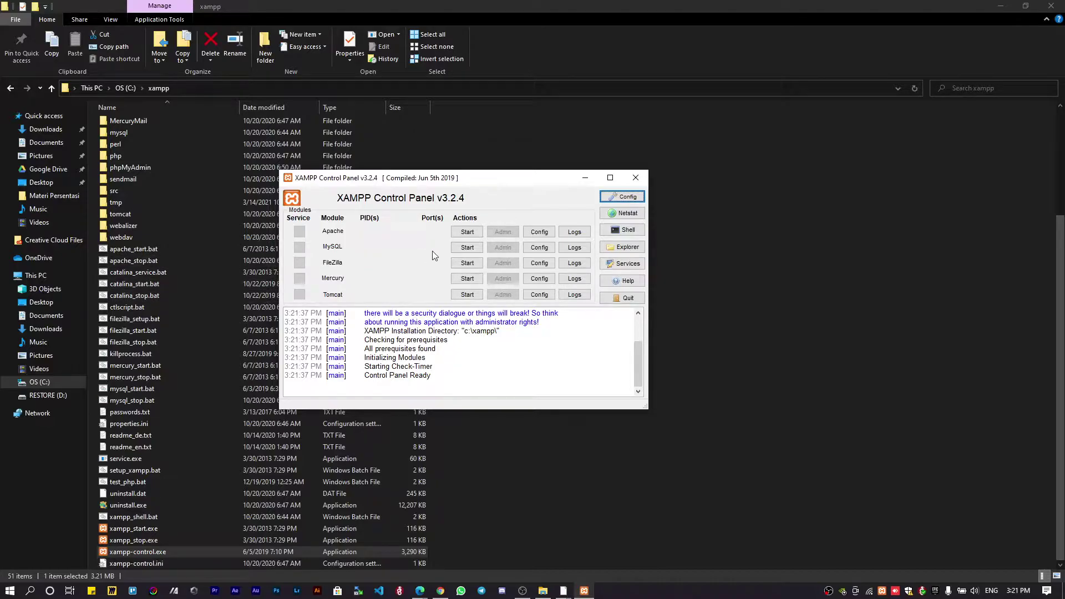
left_click(466, 250)
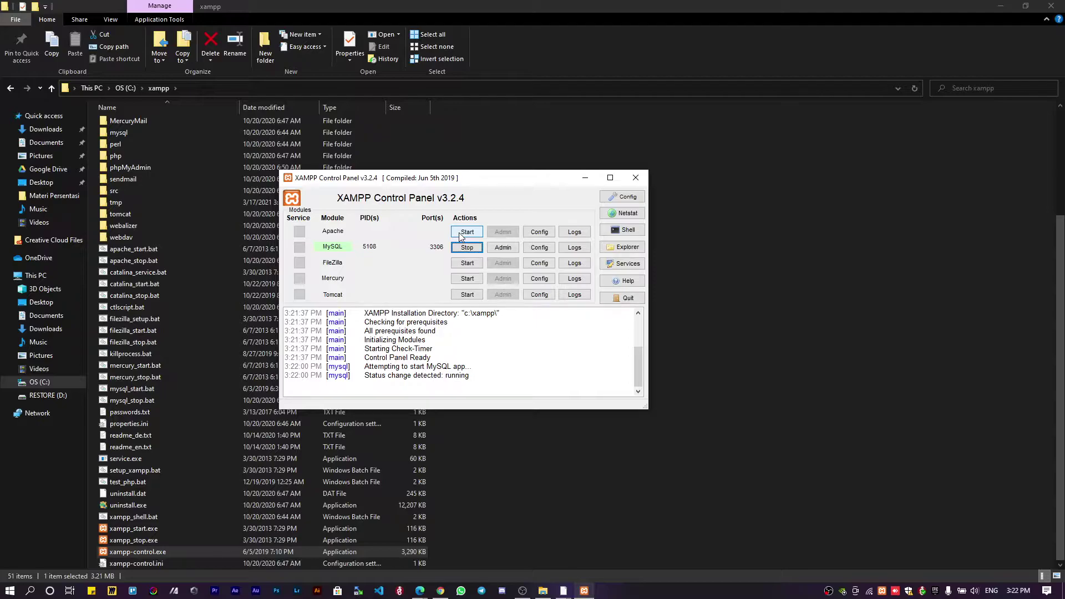
Step: Switch to Chrome, search Google for "phpmyadmin adalah" in a new tab, and highlight the word phpMyAdmin in the description
mouse_move(448, 597)
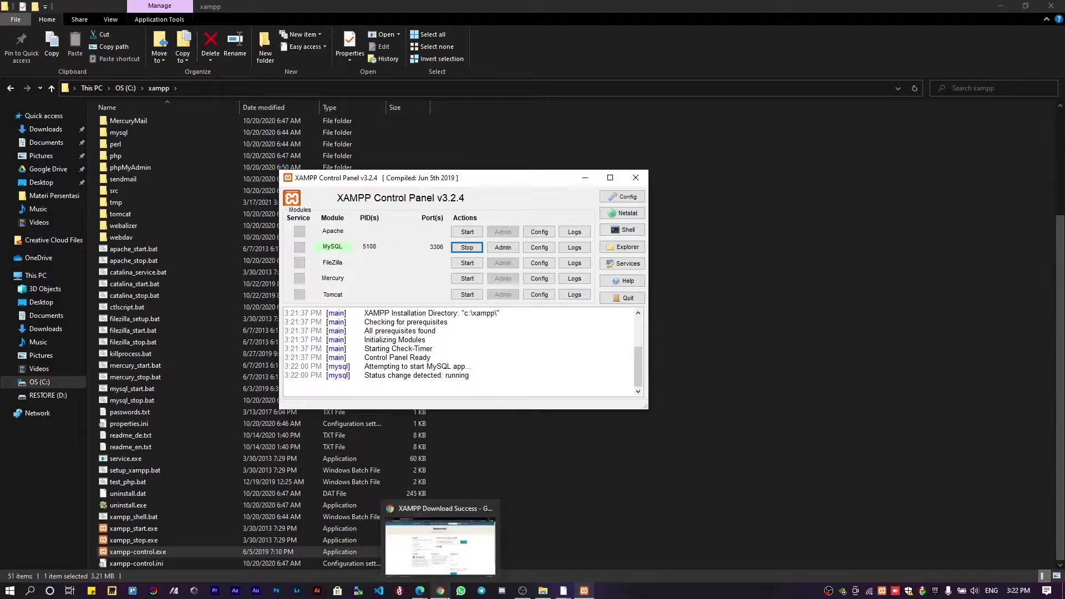
left_click(448, 598)
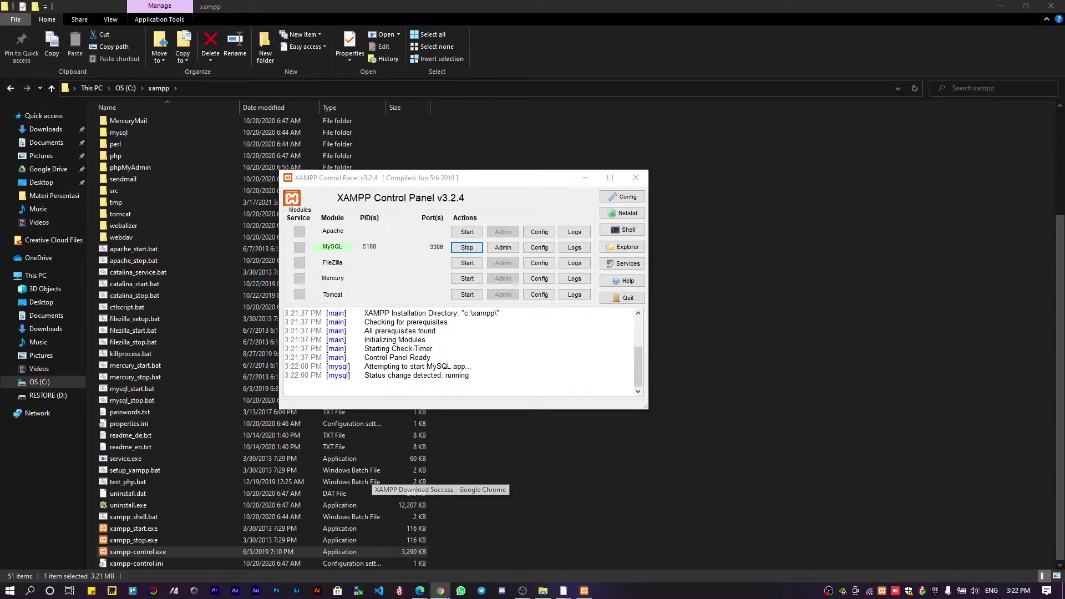
left_click(289, 13)
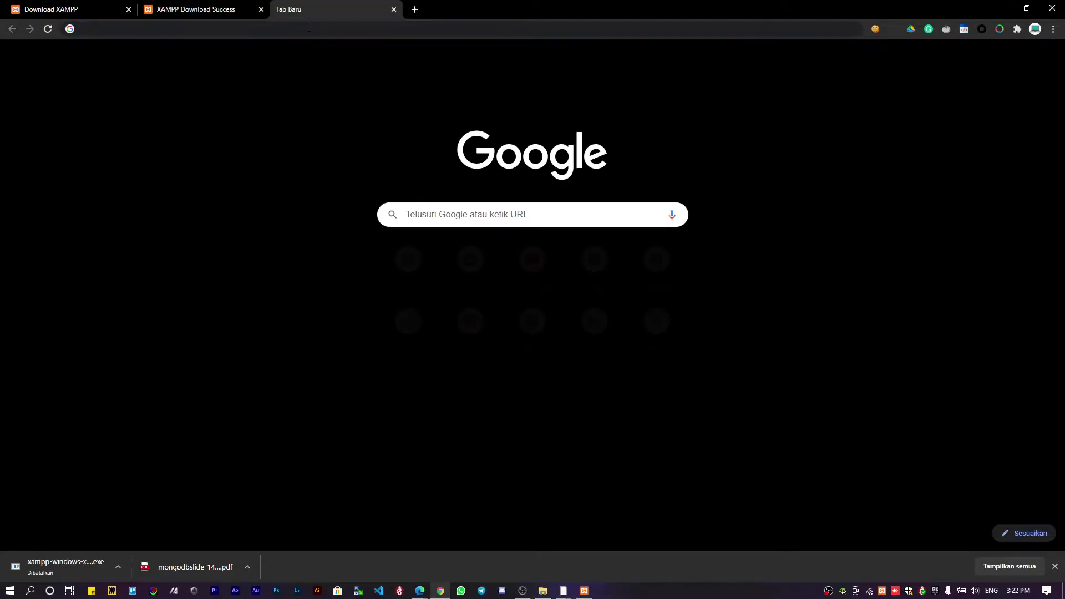
left_click(309, 27)
type("phpmyadmin adal")
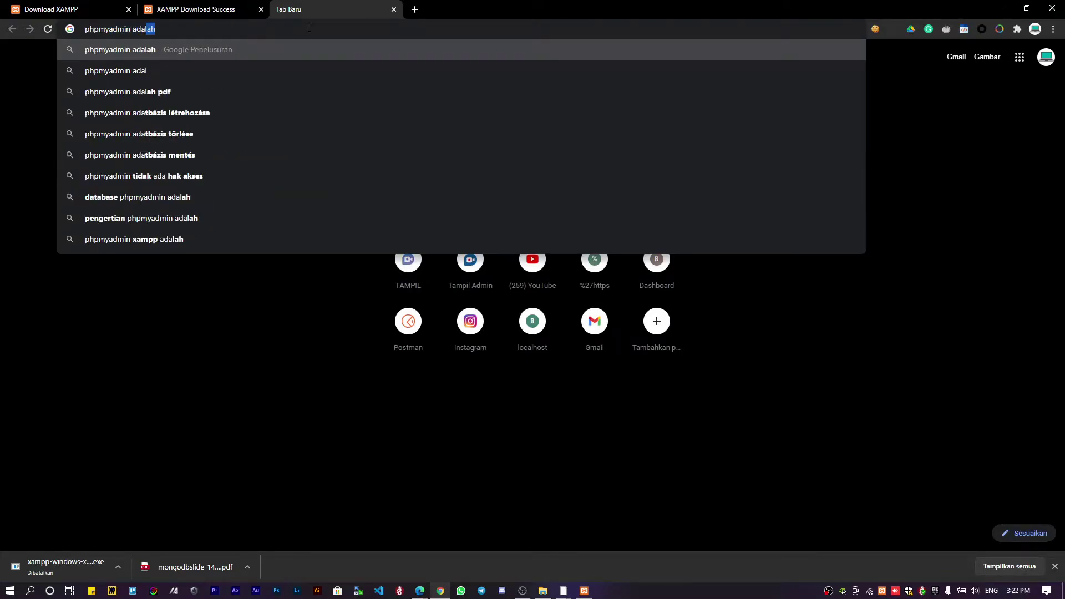
type("ah")
key("Return")
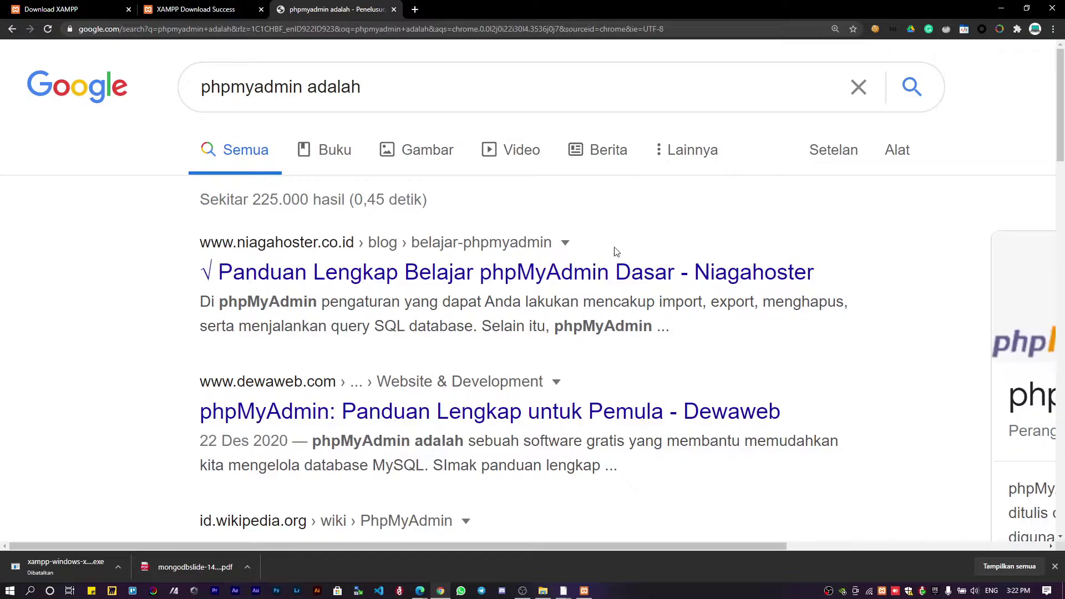
key("ctrl+minus")
key("ctrl+minus")
key("ctrl+minus")
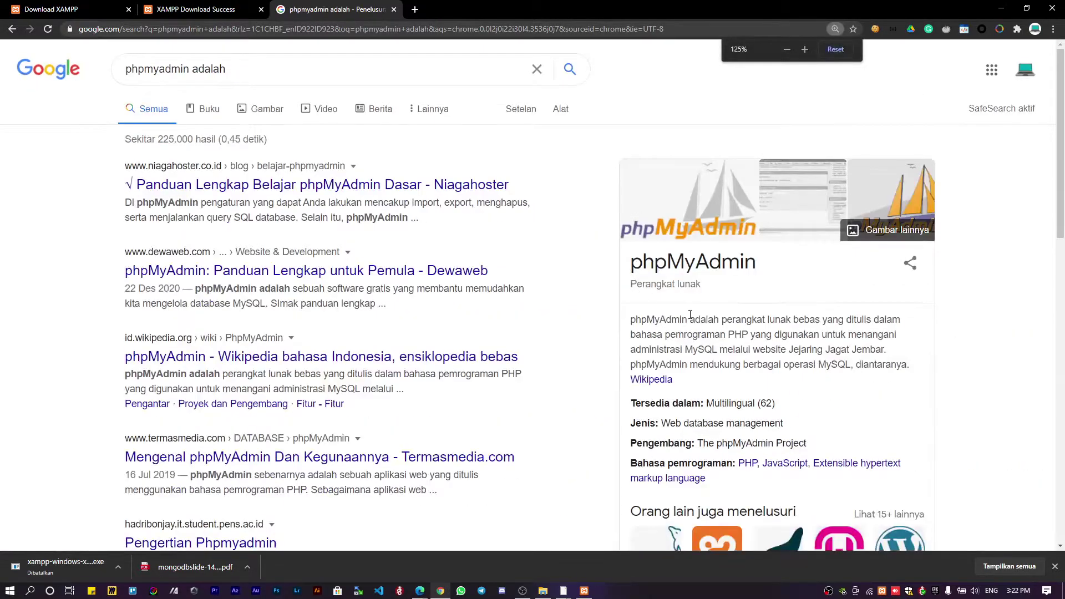
double_click(647, 319)
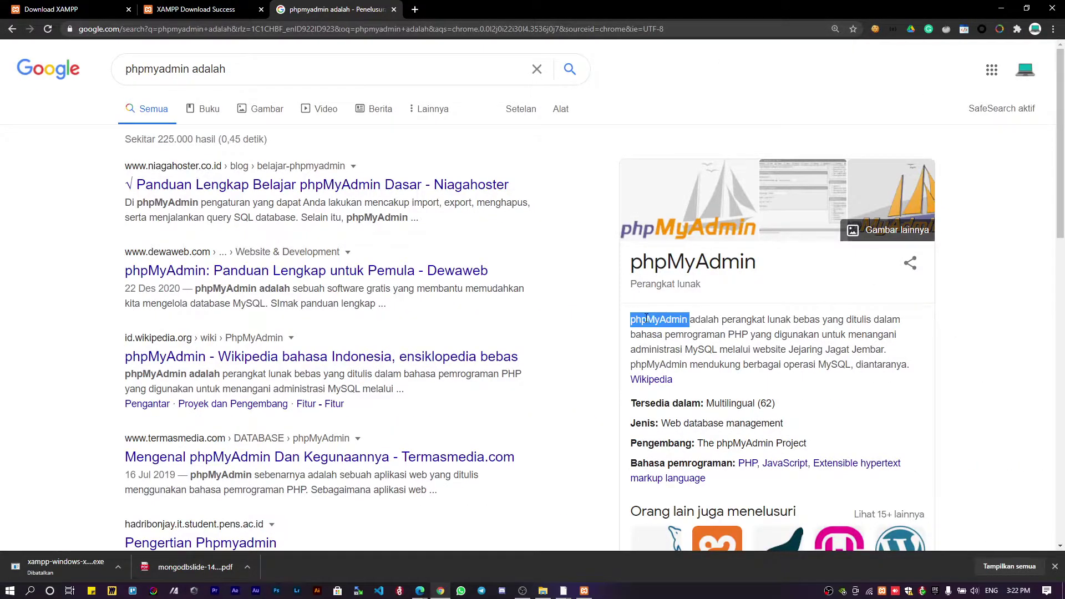
Step: Read through the phpMyAdmin description in the Google knowledge panel word by word, from its definition to the MySQL operations it supports
double_click(744, 320)
double_click(806, 319)
double_click(833, 320)
left_click(870, 316)
double_click(738, 334)
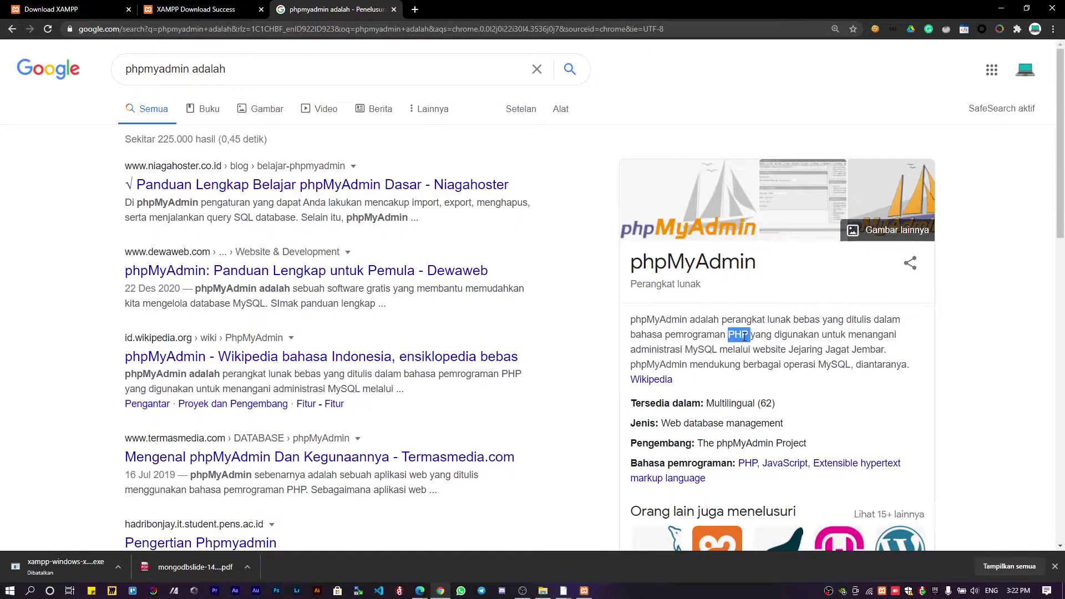
double_click(762, 335)
double_click(780, 336)
double_click(832, 334)
double_click(869, 335)
double_click(663, 349)
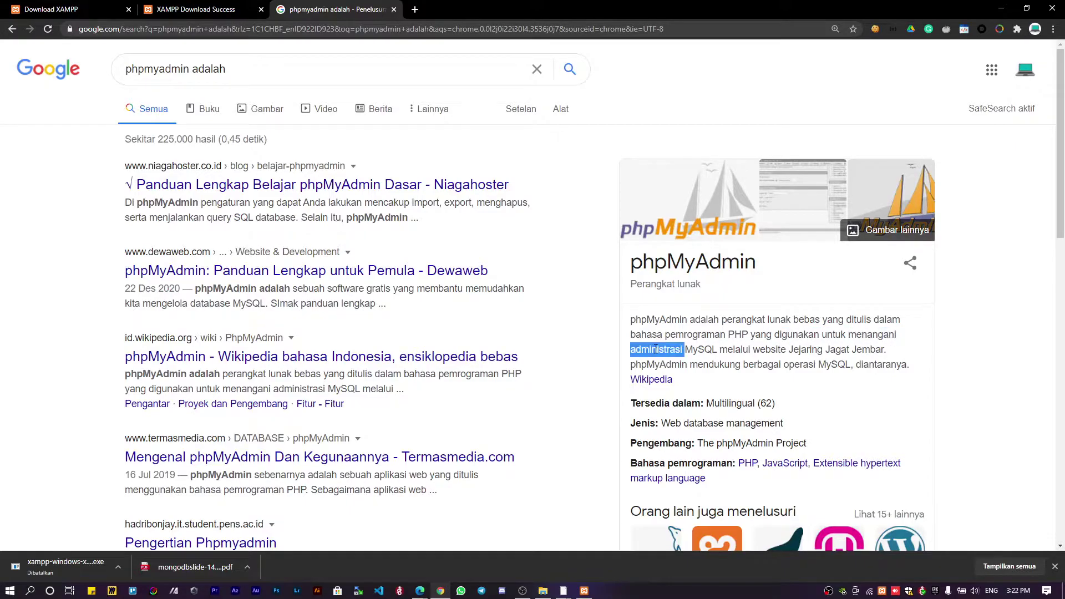
double_click(708, 350)
double_click(738, 350)
double_click(769, 349)
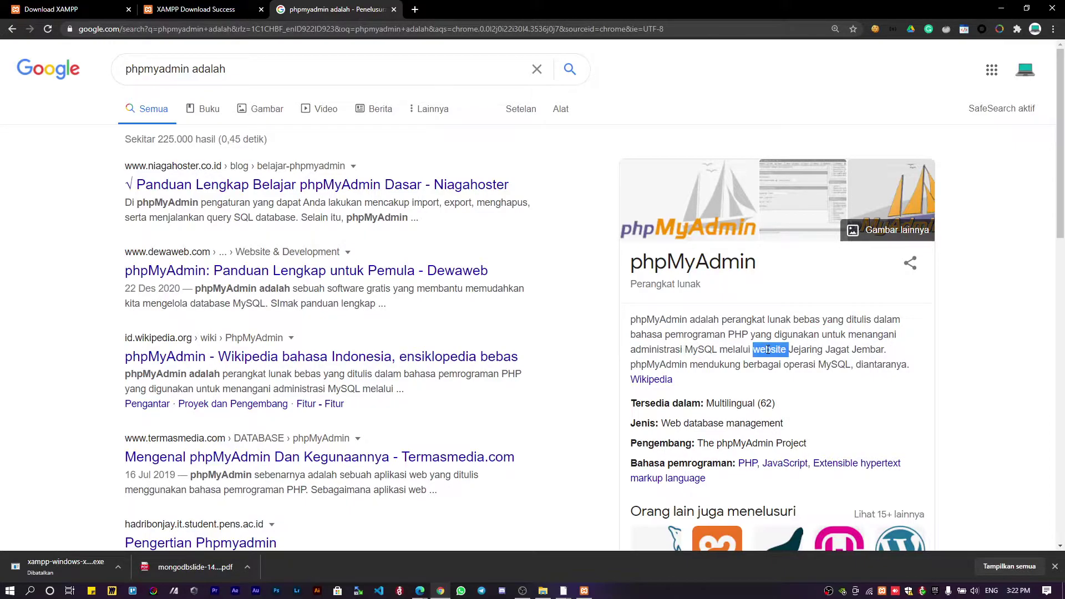
double_click(665, 365)
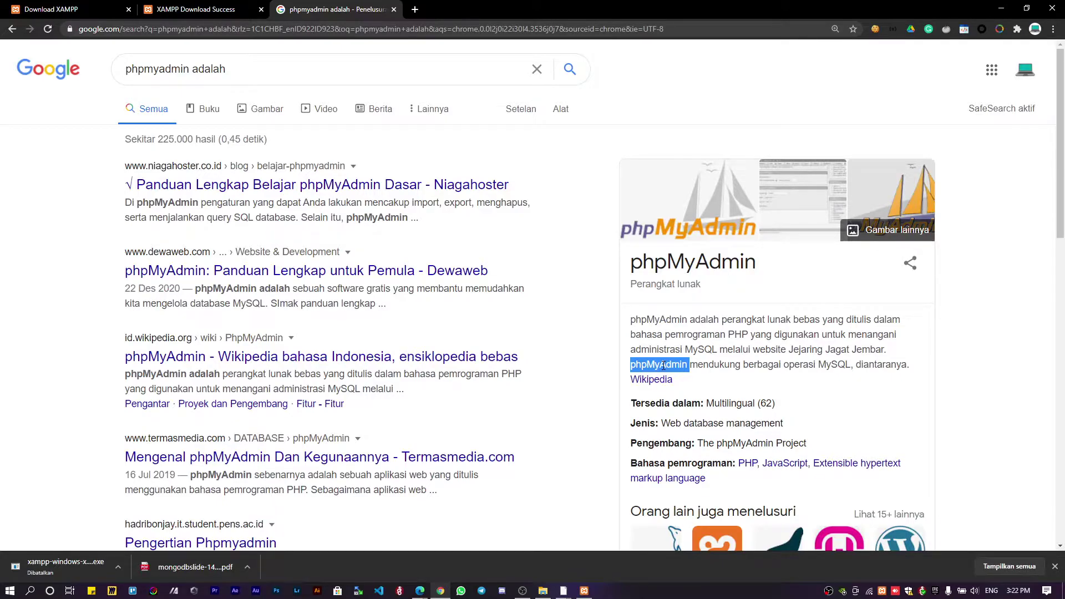
key("super+r")
type("cm")
key("Return")
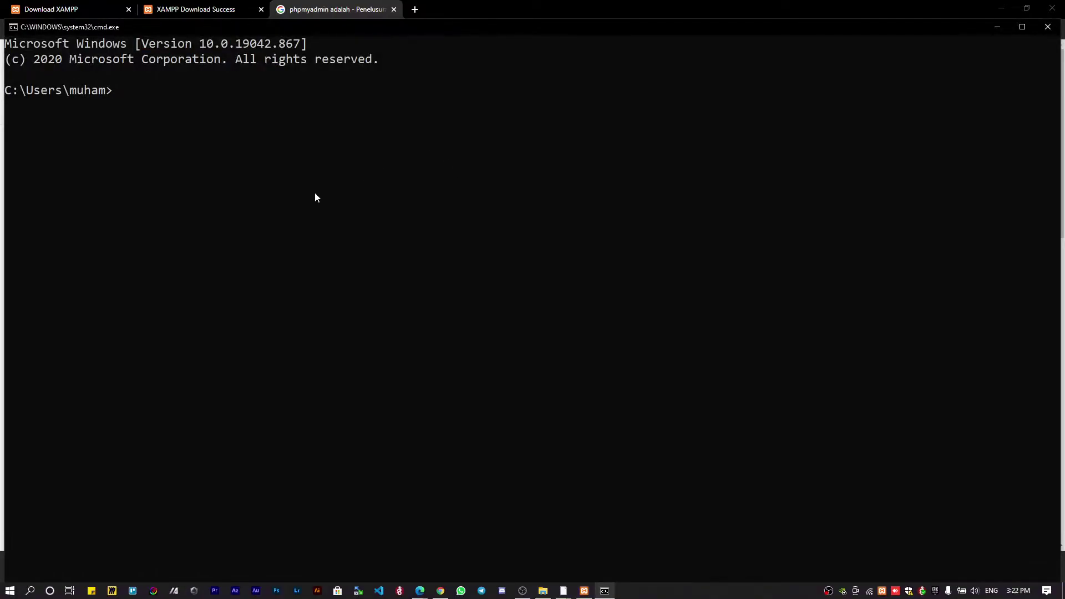
type("create")
key("BackSpace")
key("BackSpace")
key("BackSpace")
key("BackSpace")
key("BackSpace")
key("BackSpace")
type("exit")
key("Return")
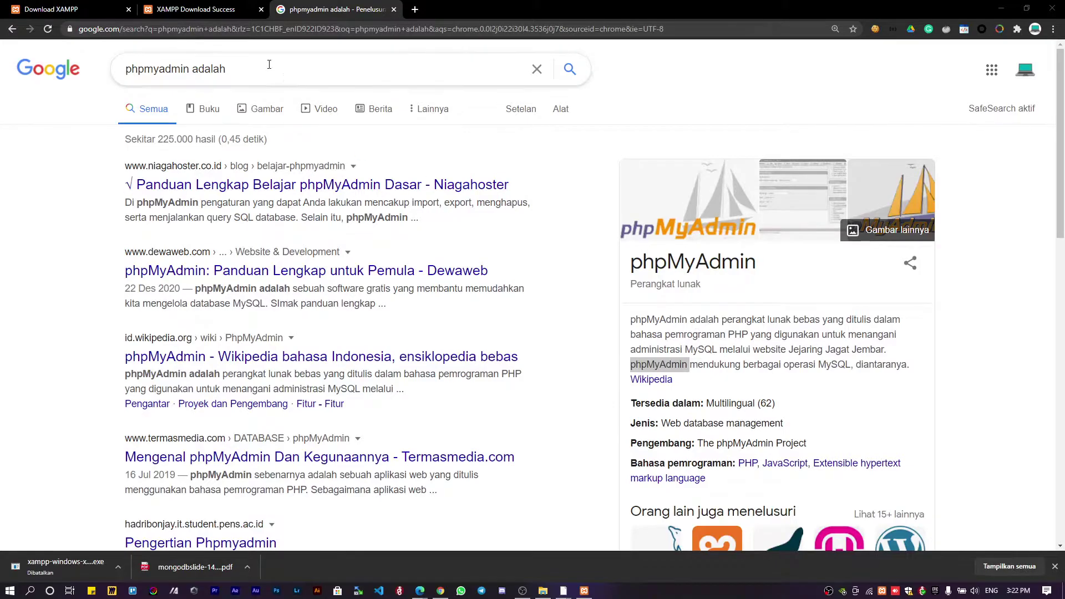
Step: Close the XAMPP Download Success and Download XAMPP browser tabs, keeping the phpMyAdmin search results open
left_click(218, 10)
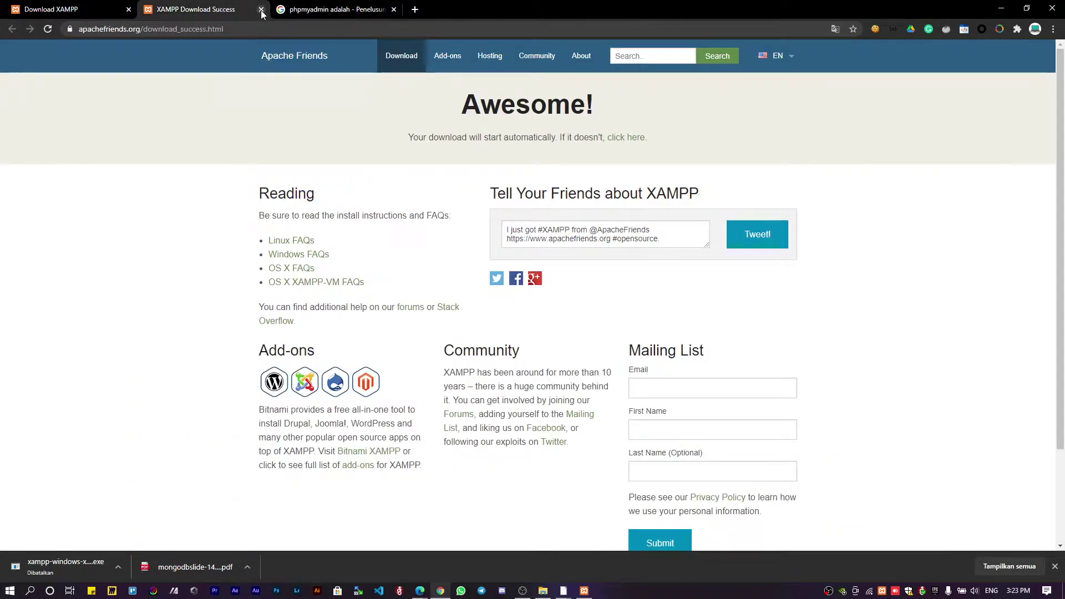
left_click(261, 10)
left_click(128, 9)
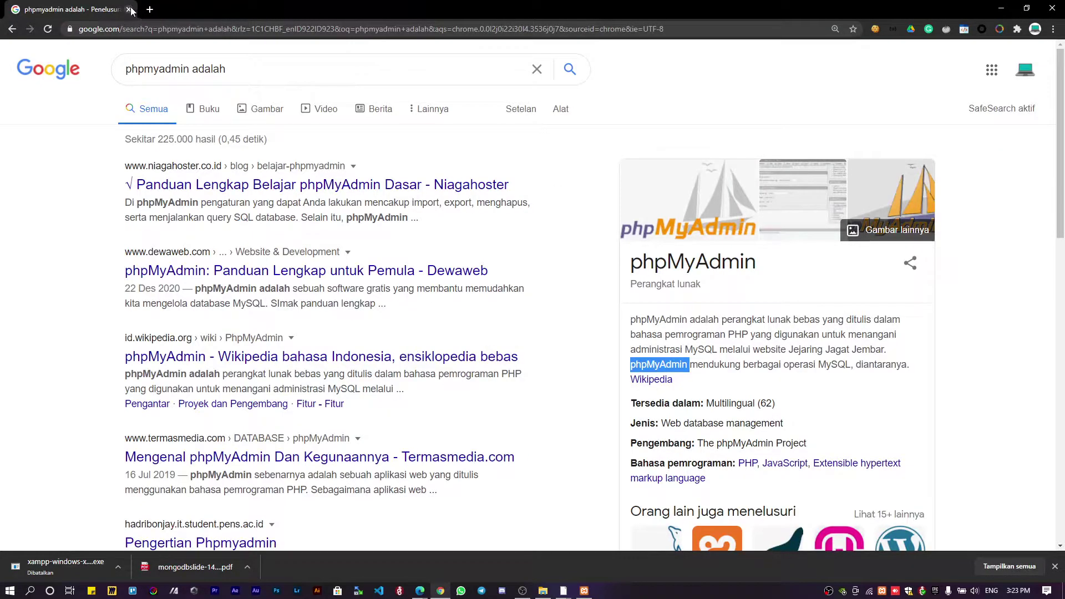
Step: Switch to the XAMPP Control Panel, start the Apache module, and minimize the control panel
left_click(586, 593)
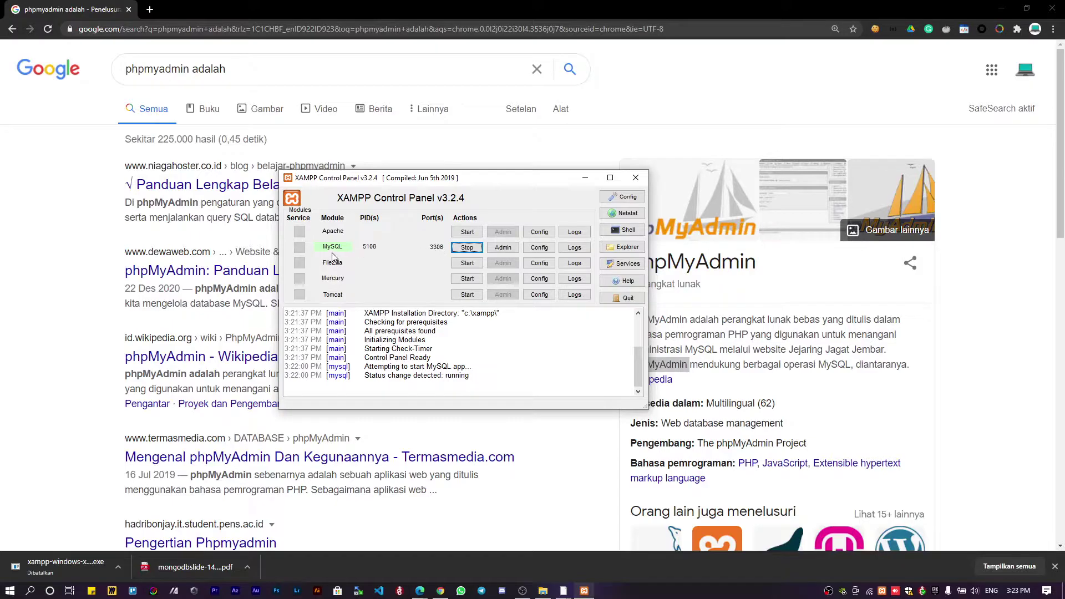
left_click(456, 232)
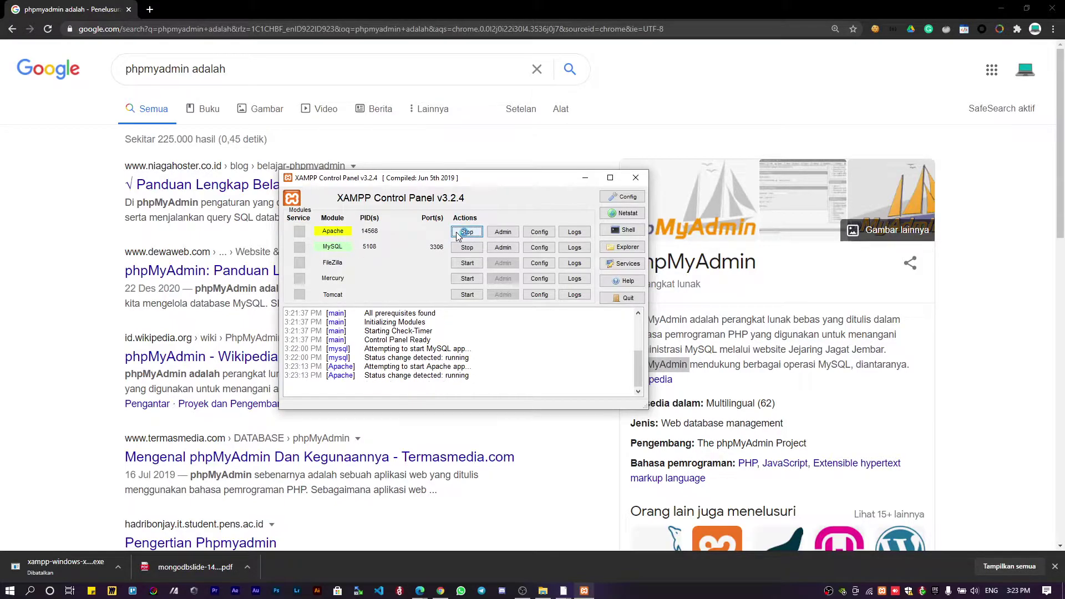
left_click(588, 180)
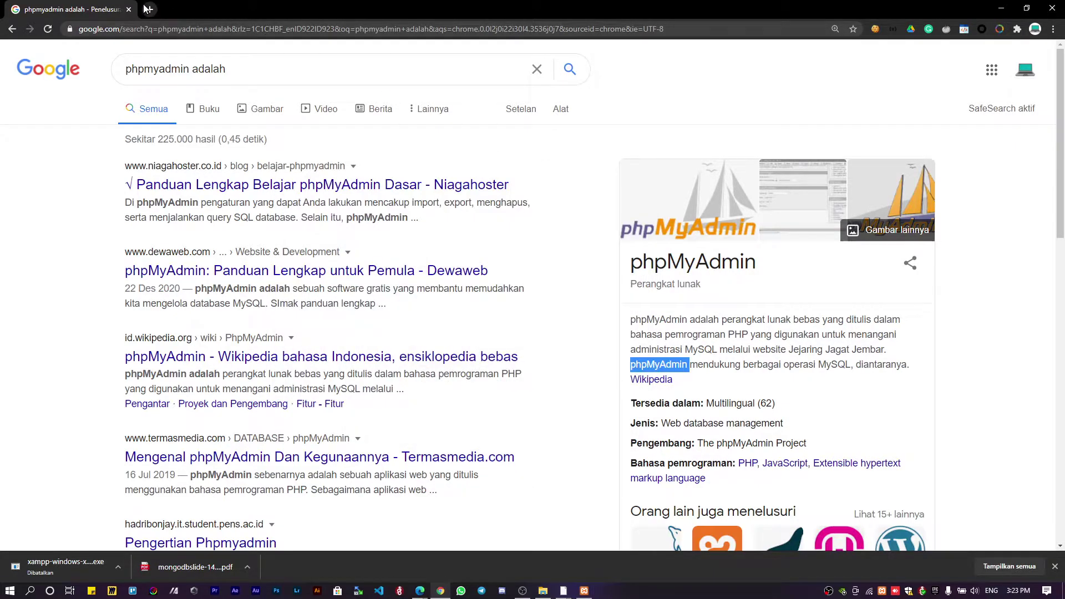
Step: Load localhost in the current Chrome tab in place of the Google results
left_click(168, 28)
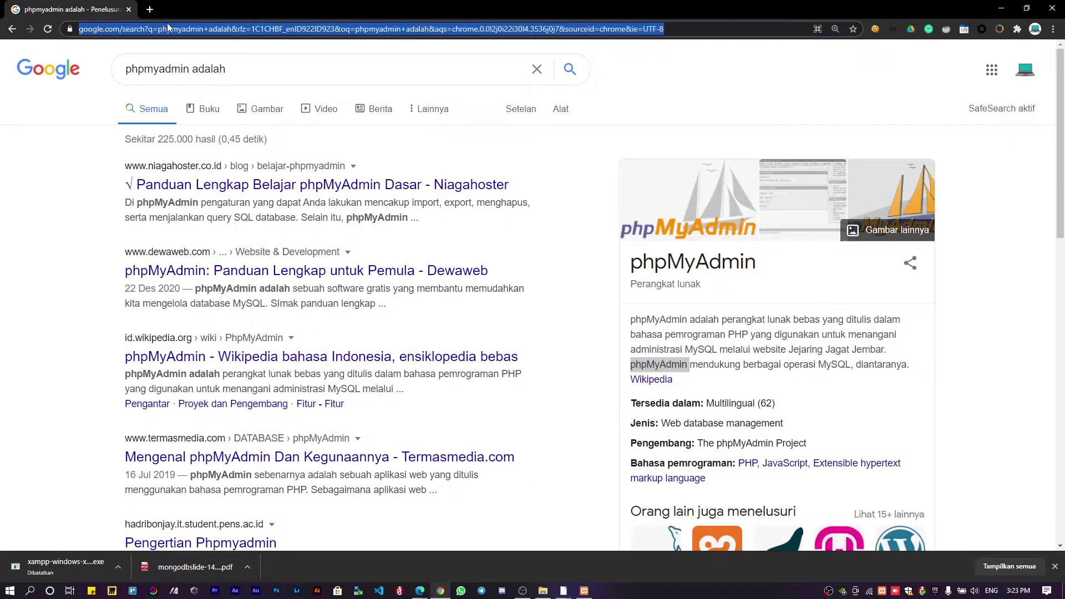
type("loca")
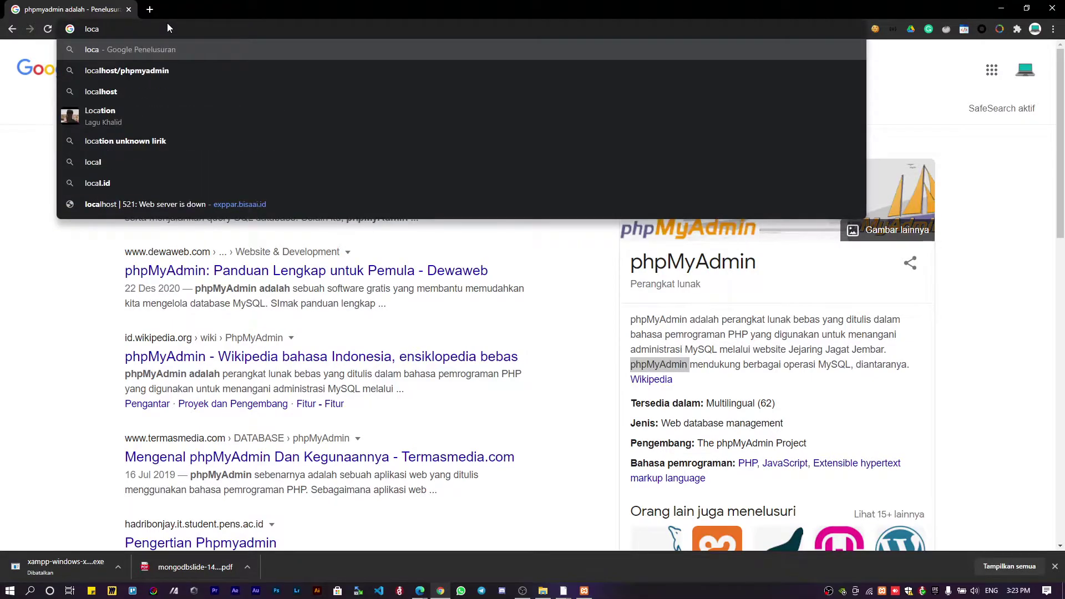
type("l")
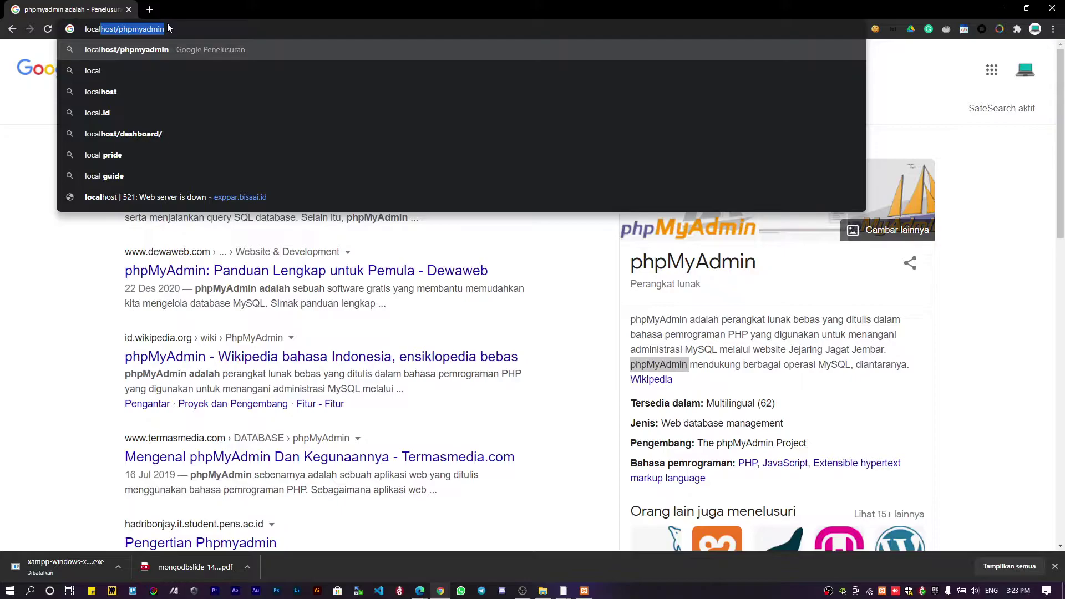
type("host")
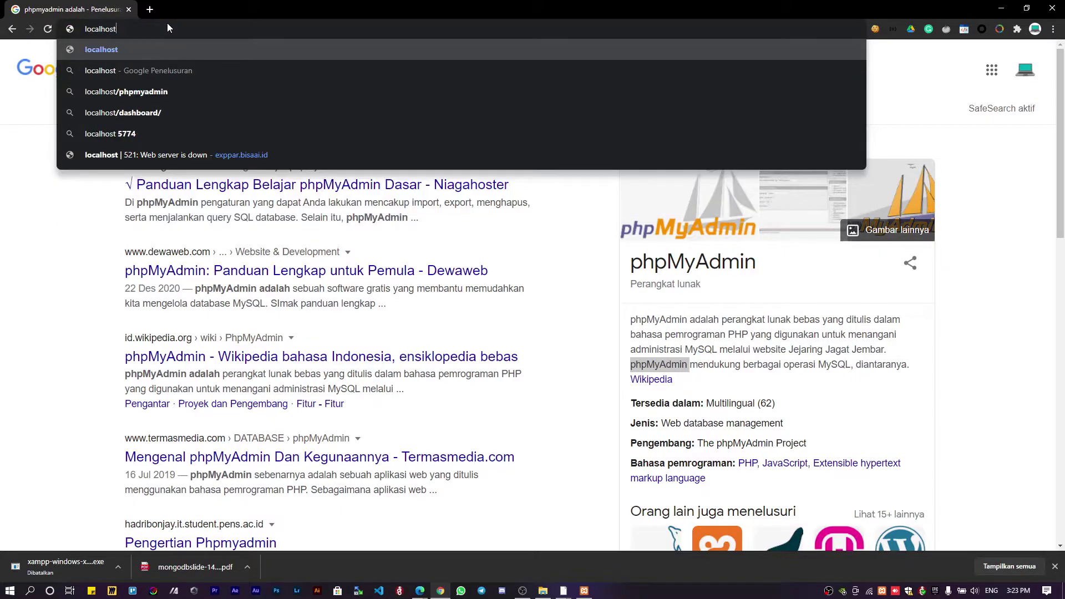
key("Return")
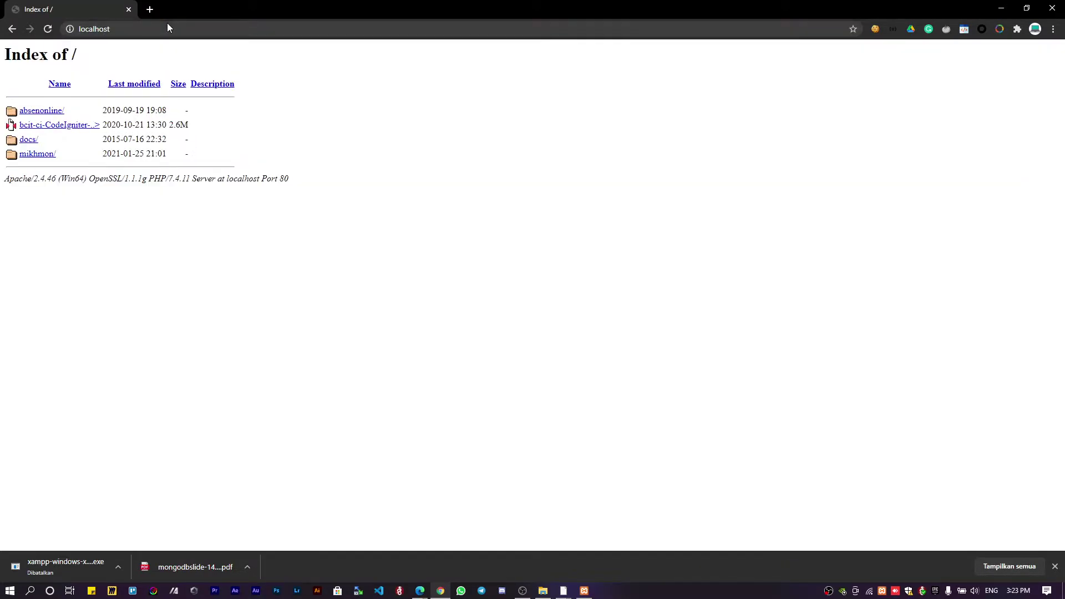
Step: Look into the docs folder from the localhost index and return to the index page
left_click(180, 26)
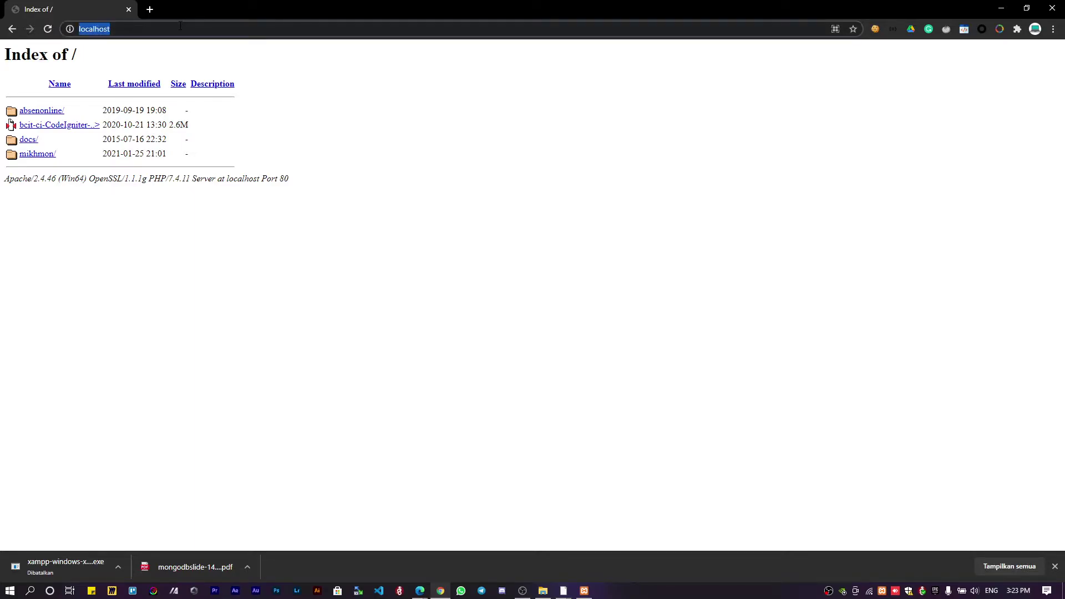
left_click(180, 27)
left_click(26, 141)
left_click(13, 31)
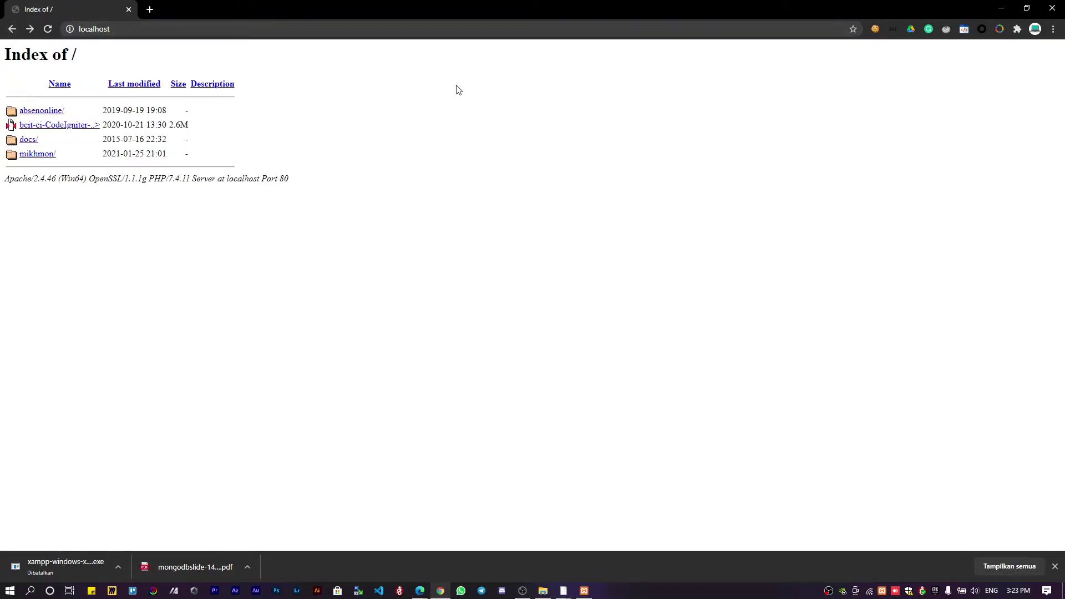
Step: Open localhost/phpmyadmin and highlight the phpmyadmin part of the address
left_click(185, 31)
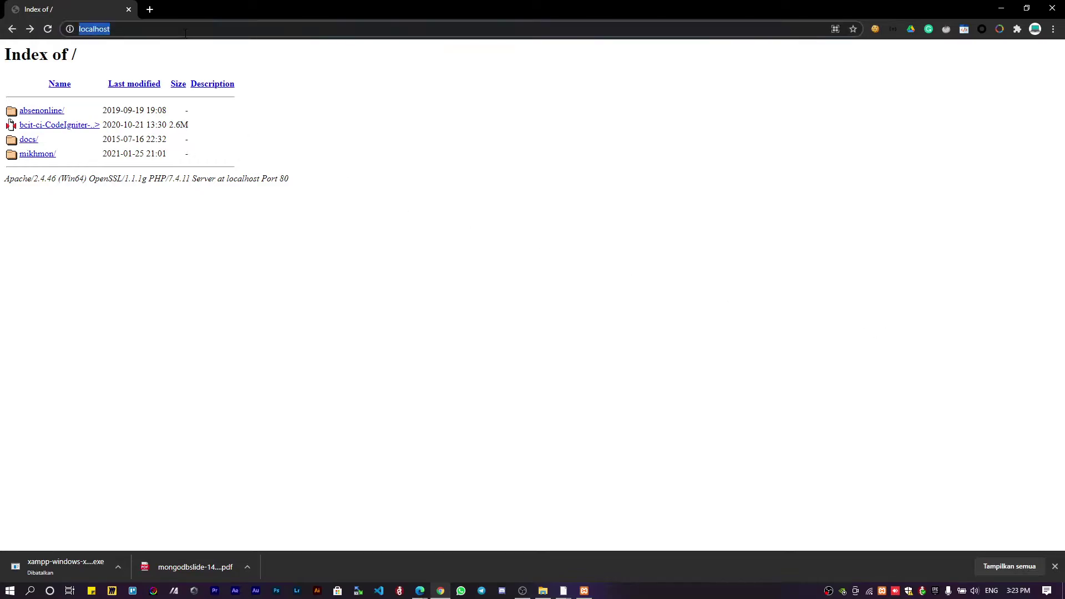
key("End")
type("/phpmyadmin")
key("Return")
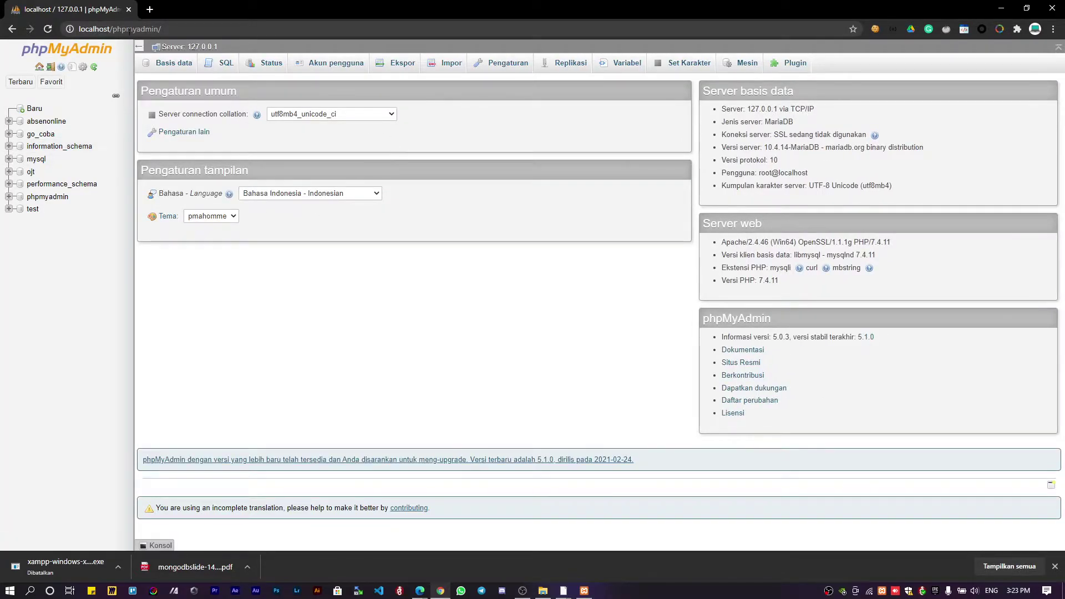
double_click(106, 29)
double_click(124, 29)
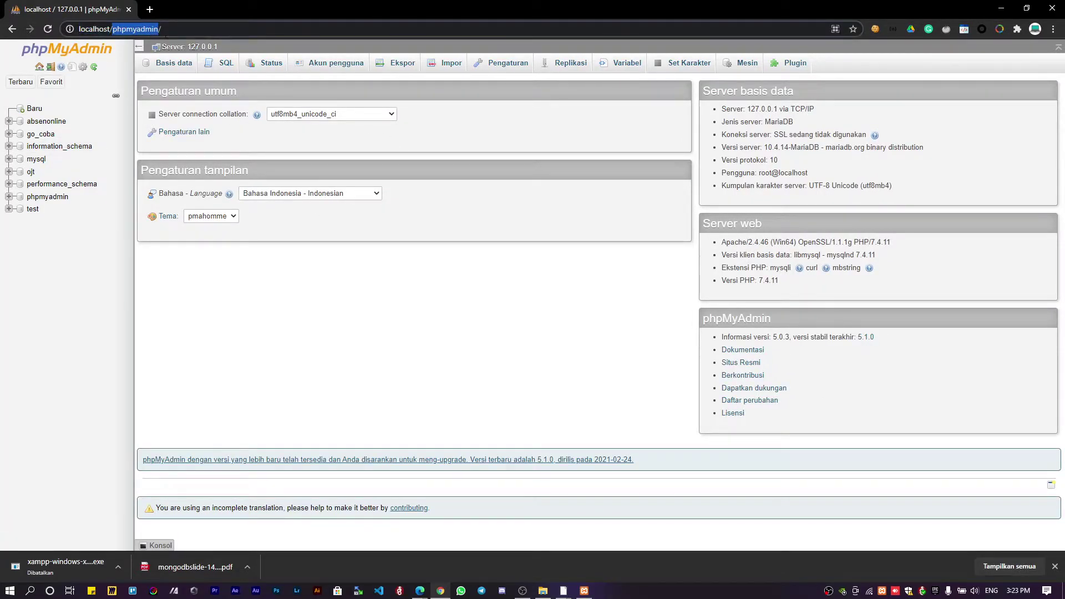
left_click(128, 29)
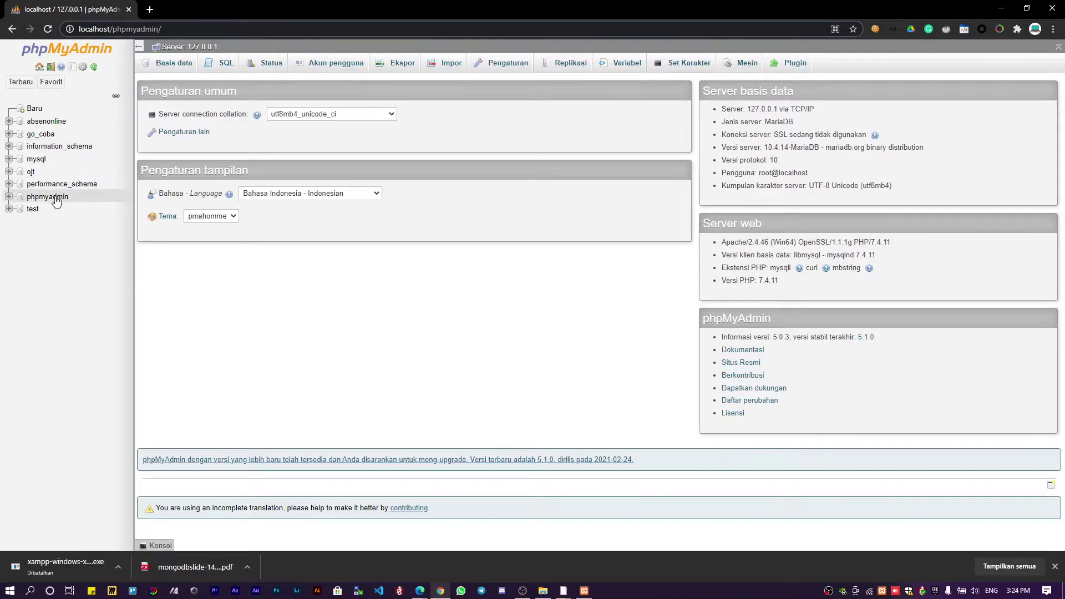
Step: Create a new database named onjobtraining with the utf8mb4_general_ci collation
left_click(31, 108)
left_click(172, 138)
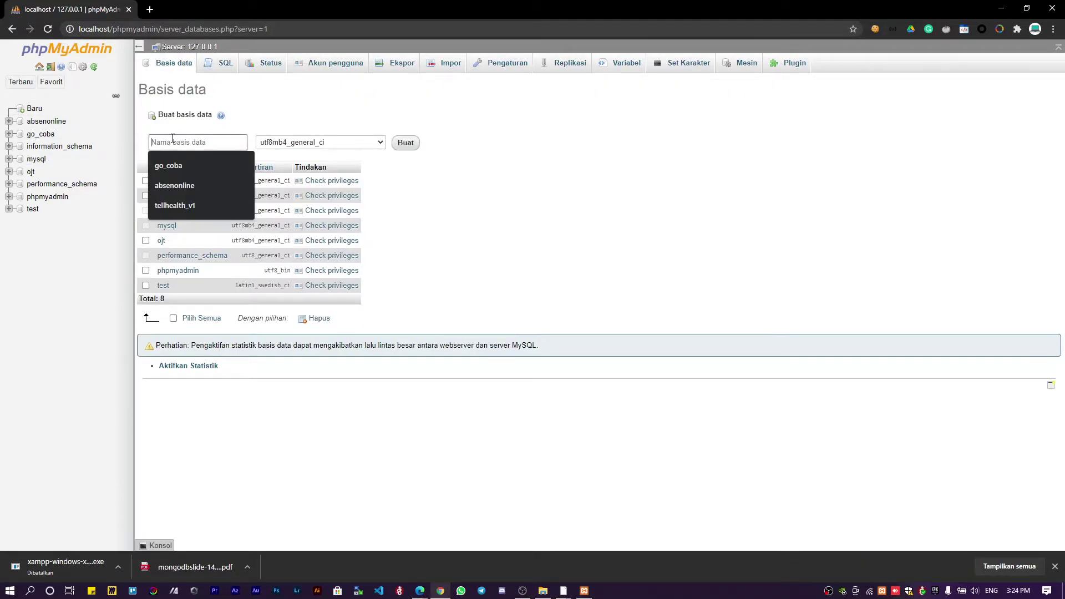
type("onjo")
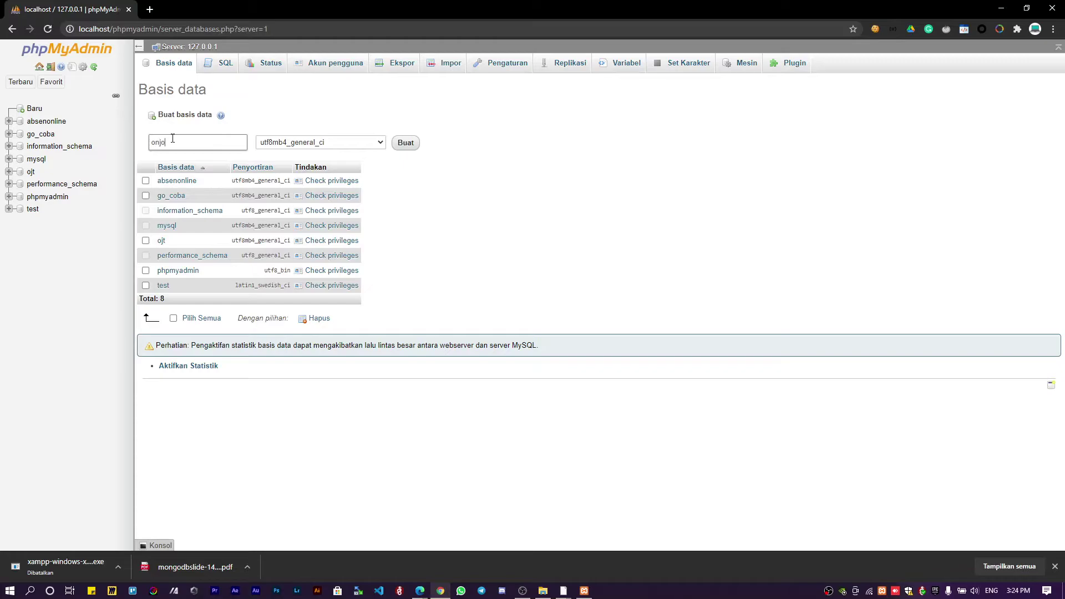
type("btraining")
left_click(402, 143)
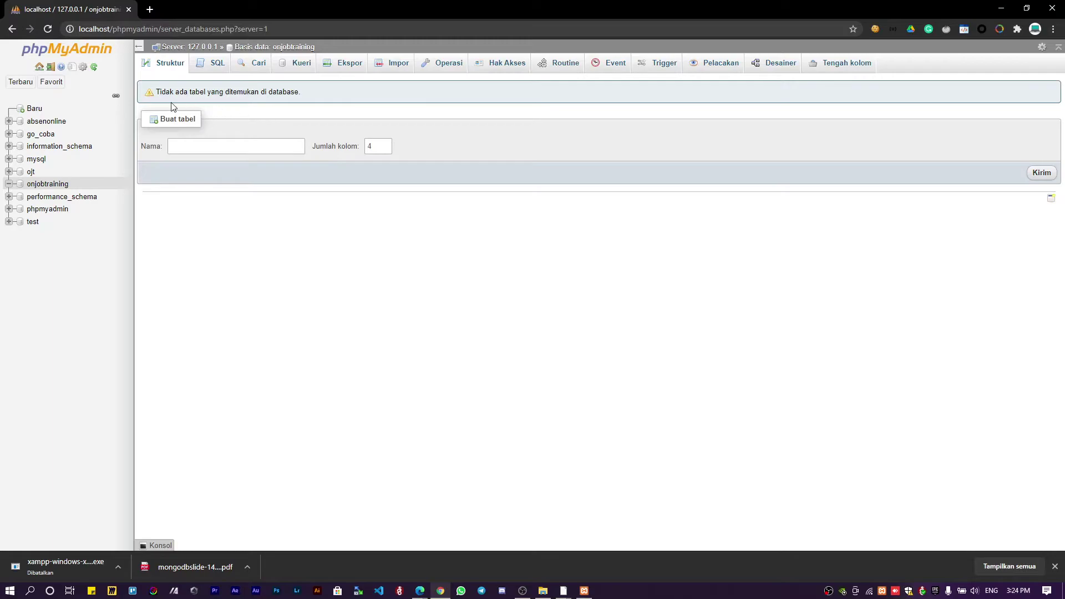
Step: Start a new table named data_barang with 4 columns in the onjobtraining database
left_click_drag(205, 91, 314, 91)
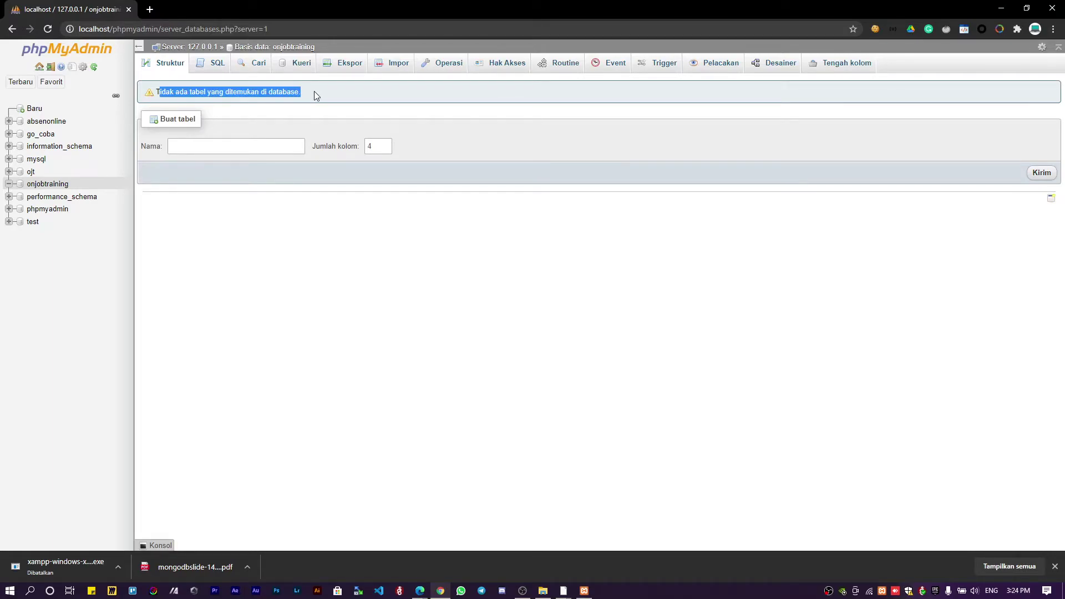
left_click(324, 158)
triple_click(341, 145)
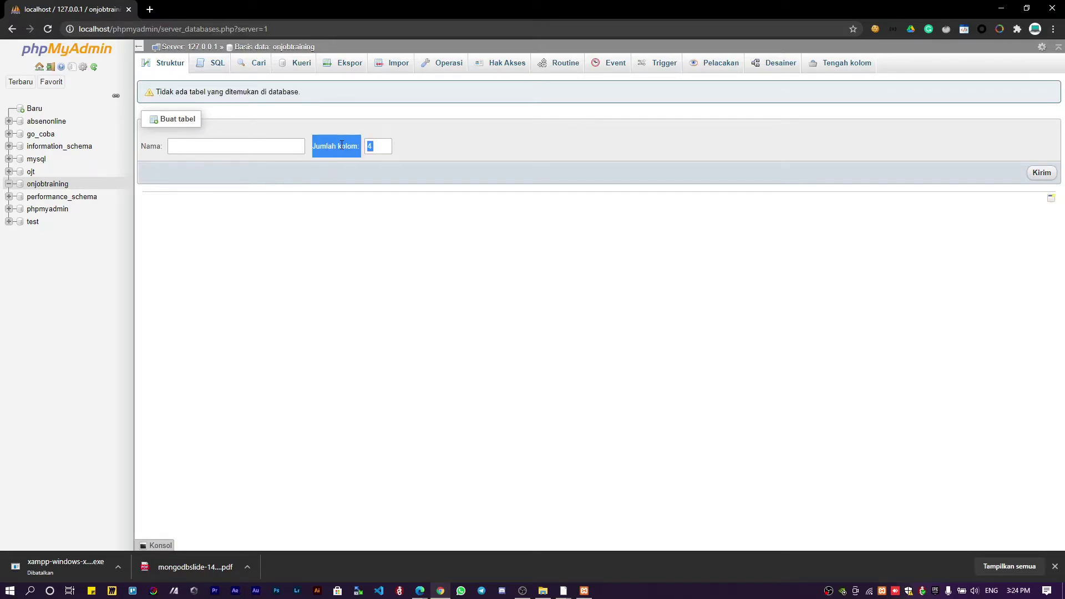
left_click(261, 146)
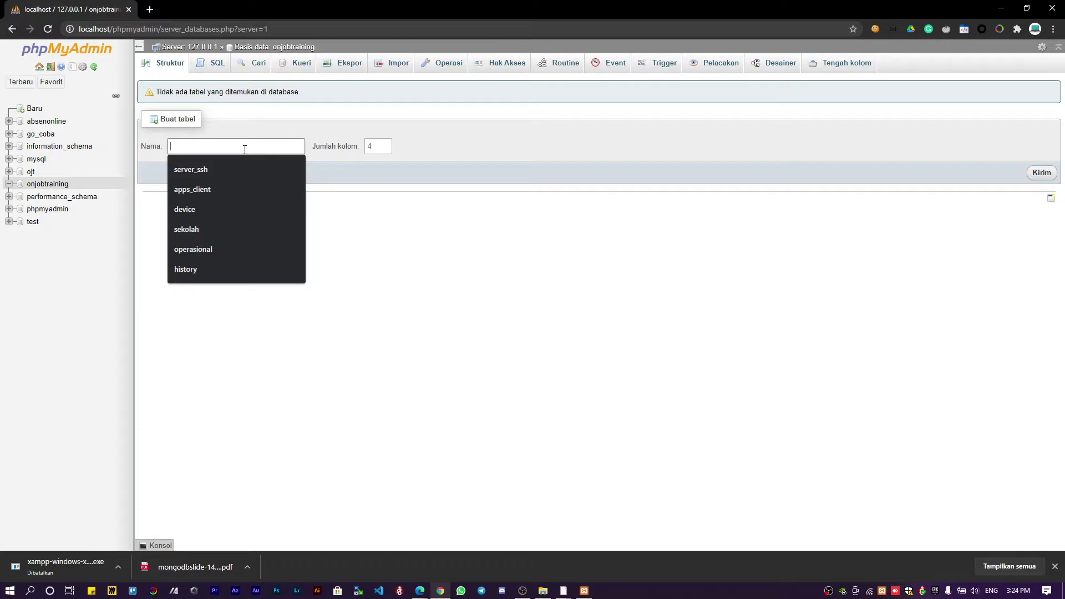
type("data")
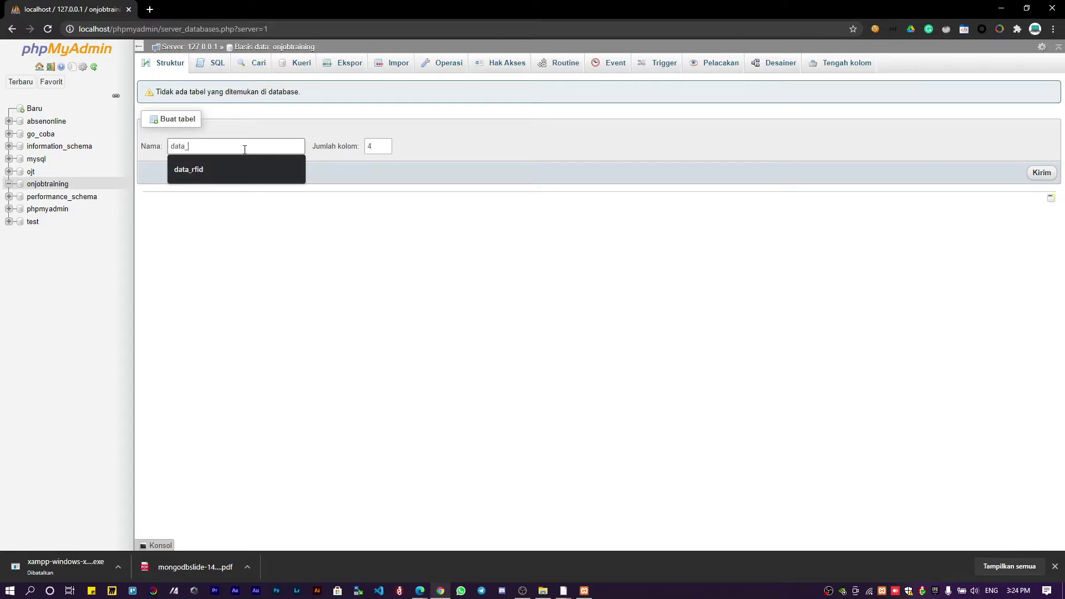
type("_barang")
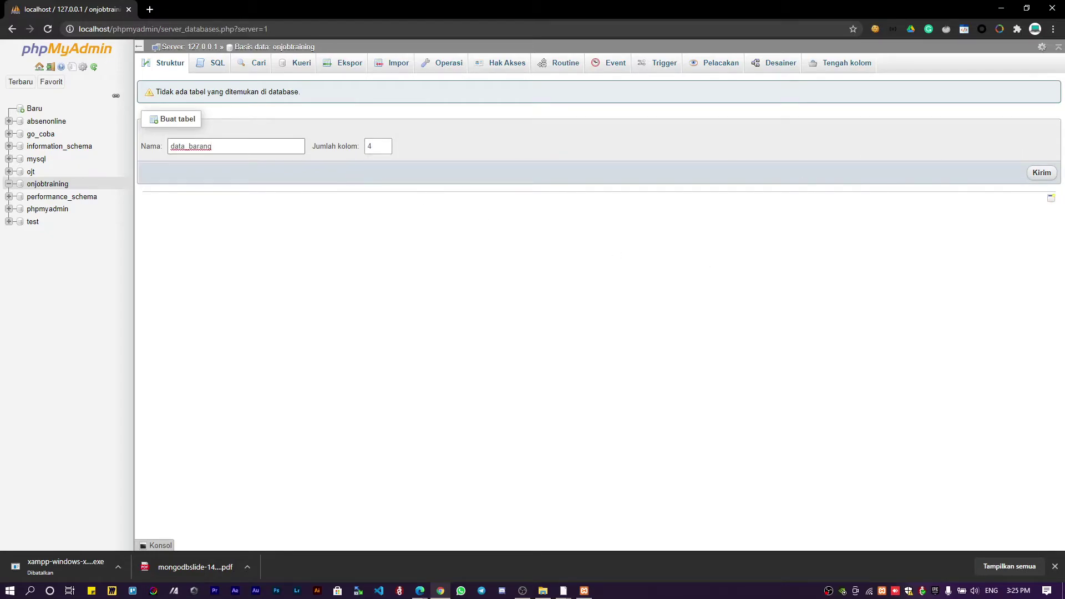
left_click(1041, 173)
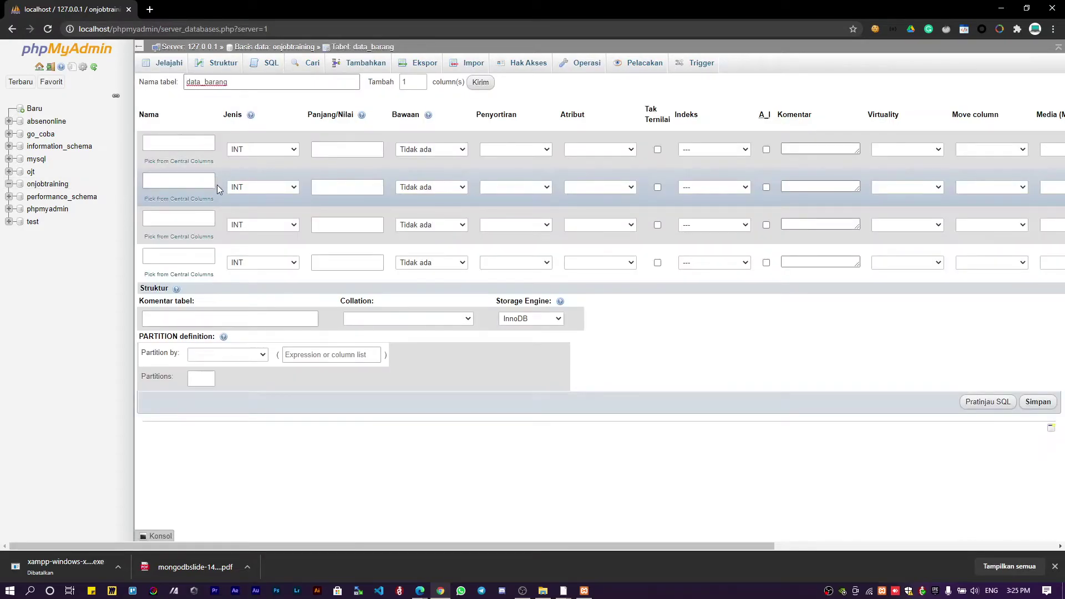
Step: Define the table's first column as id with a PRIMARY index and auto-increment enabled
left_click(185, 146)
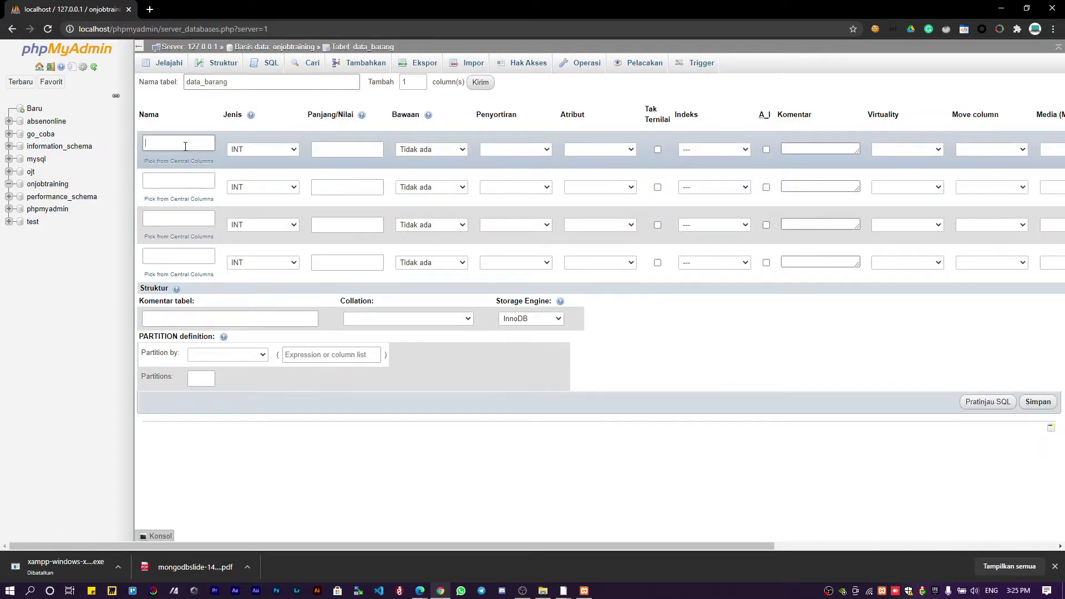
left_click(182, 119)
left_click(179, 145)
type("id")
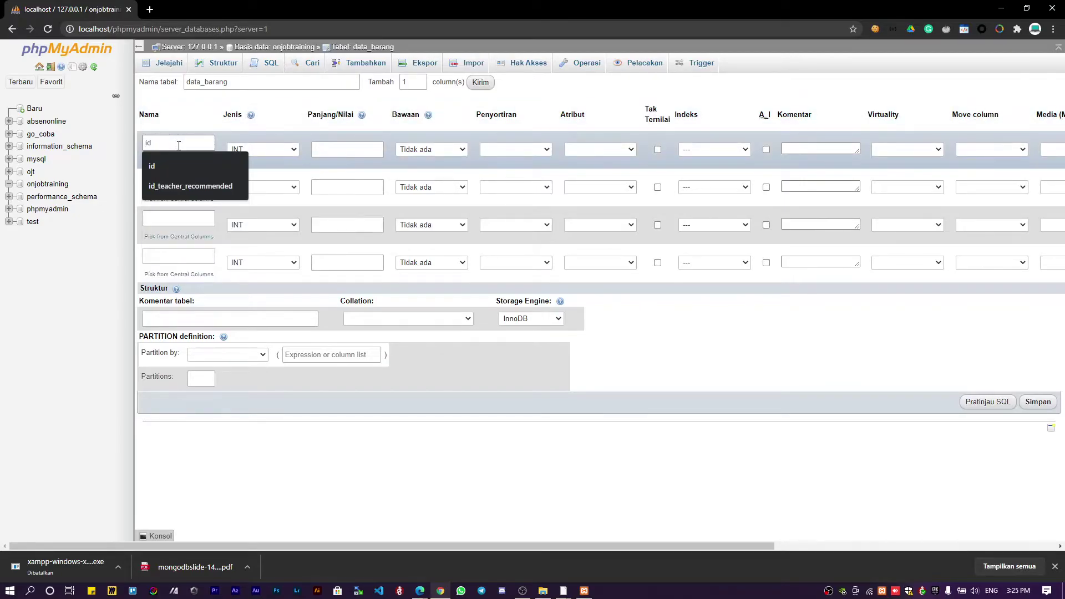
key("Escape")
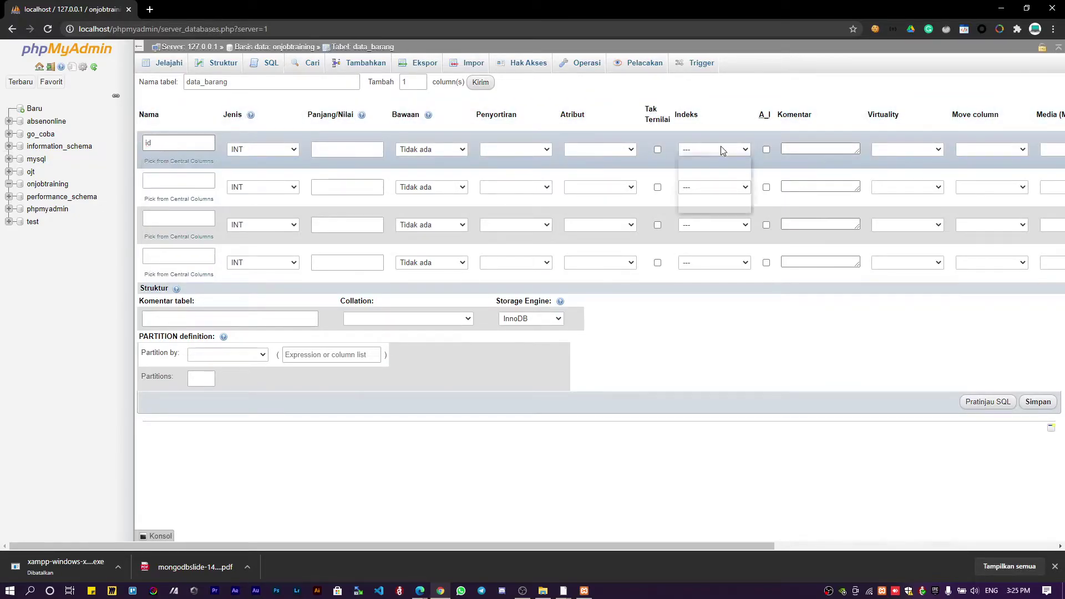
left_click(721, 145)
left_click(714, 171)
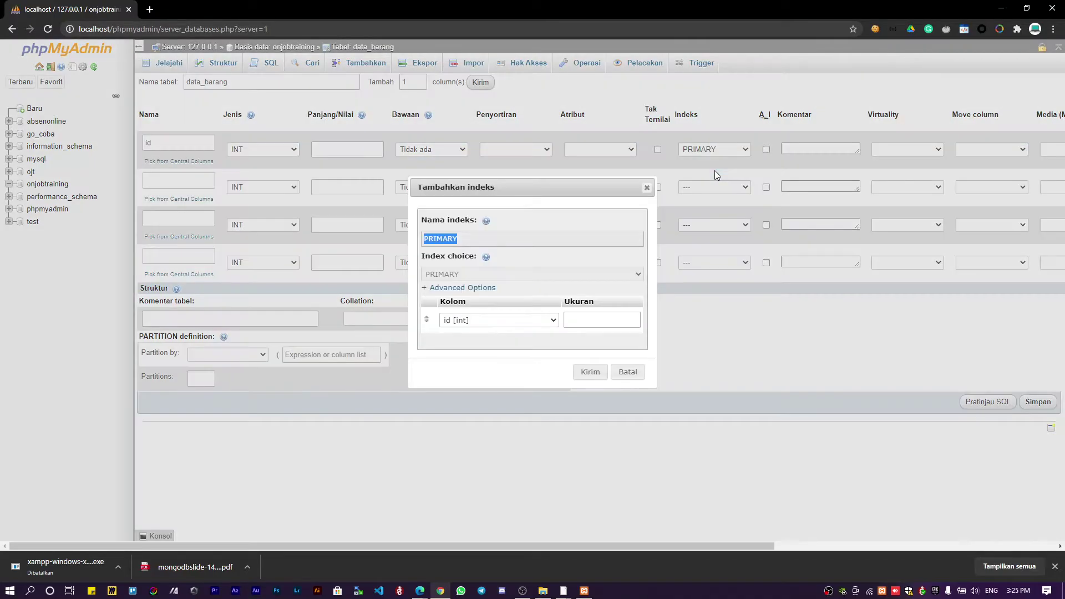
left_click(600, 364)
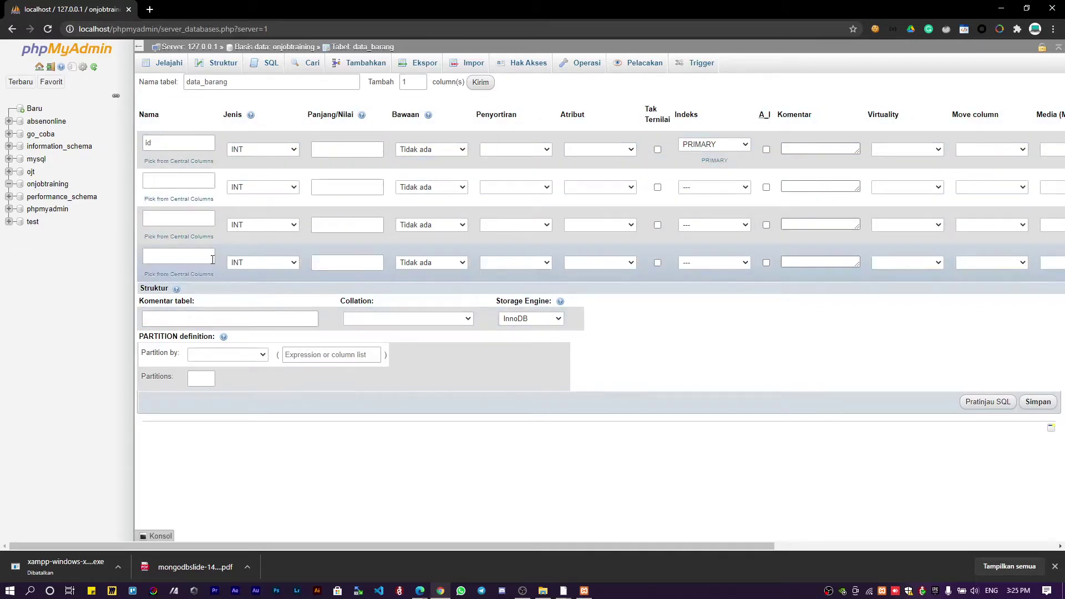
left_click(324, 187)
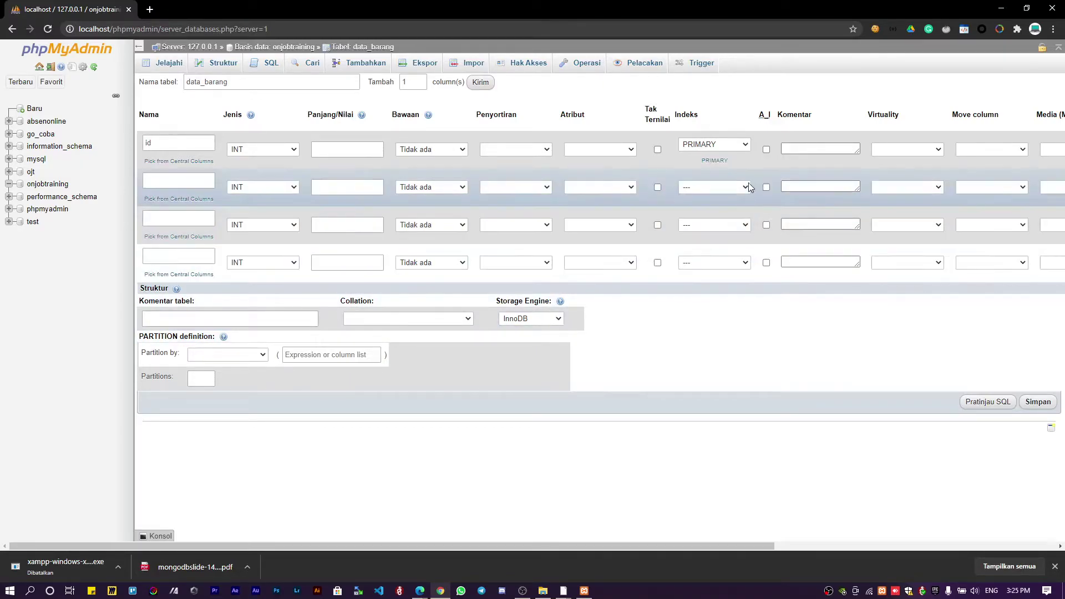
left_click(767, 149)
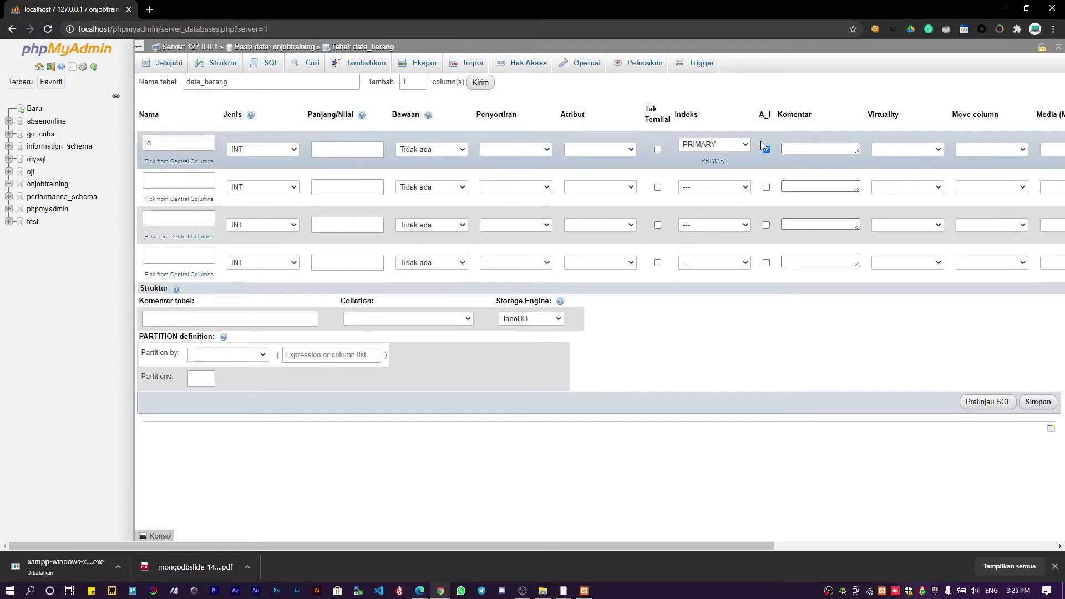
Step: Define the second column as nama with type VARCHAR and length 128
left_click(187, 186)
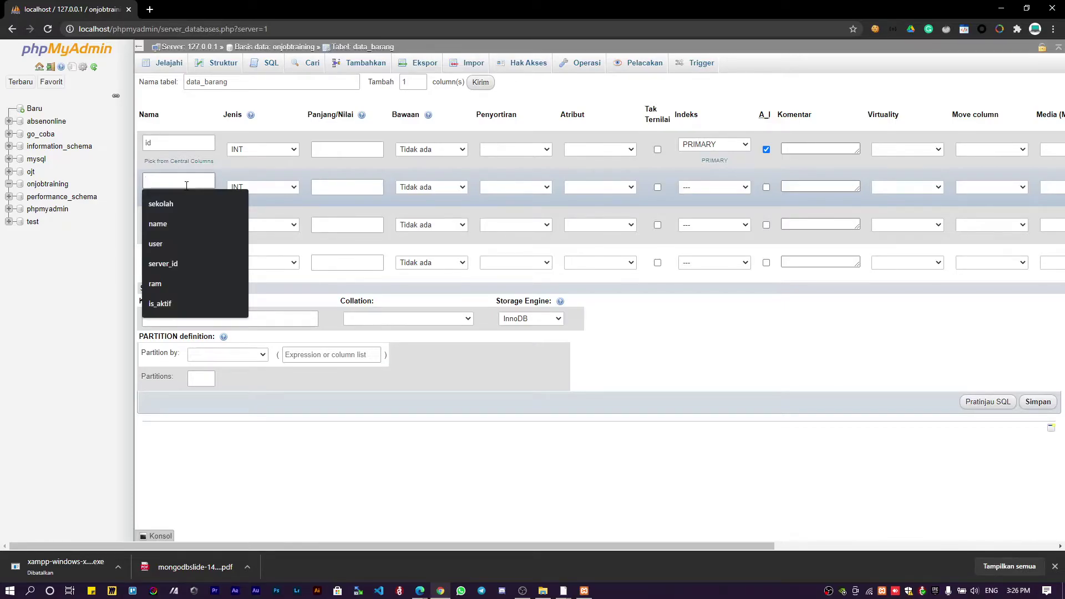
type("nama")
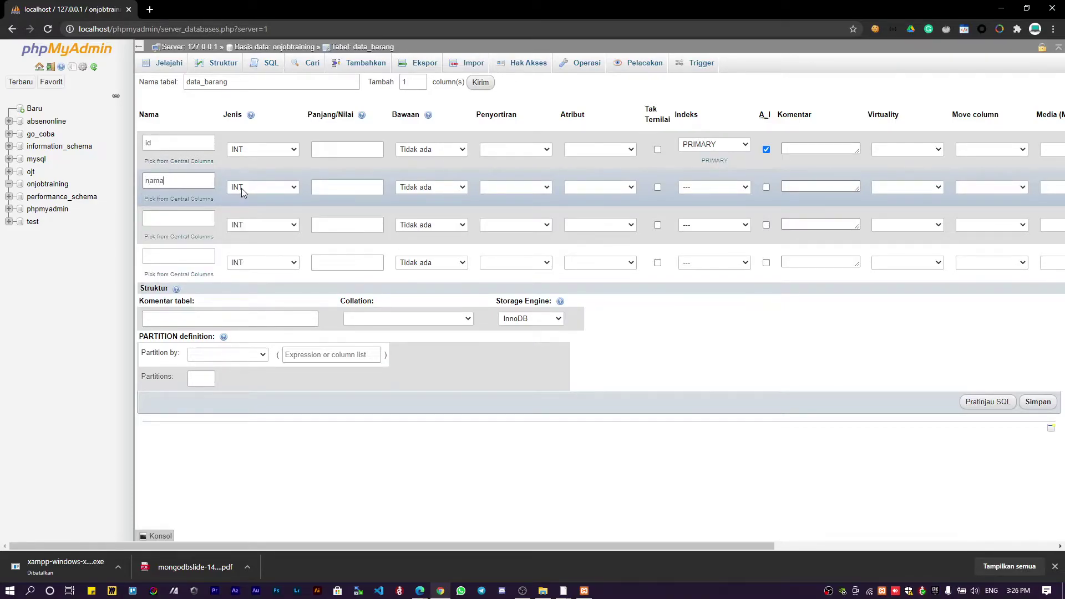
left_click(261, 187)
left_click(239, 205)
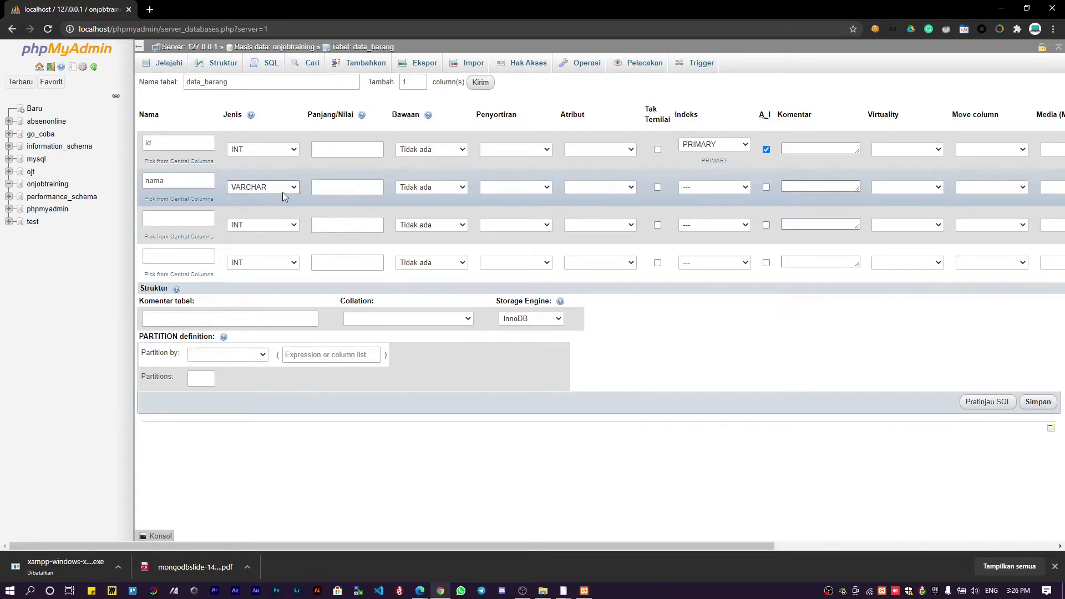
left_click(330, 185)
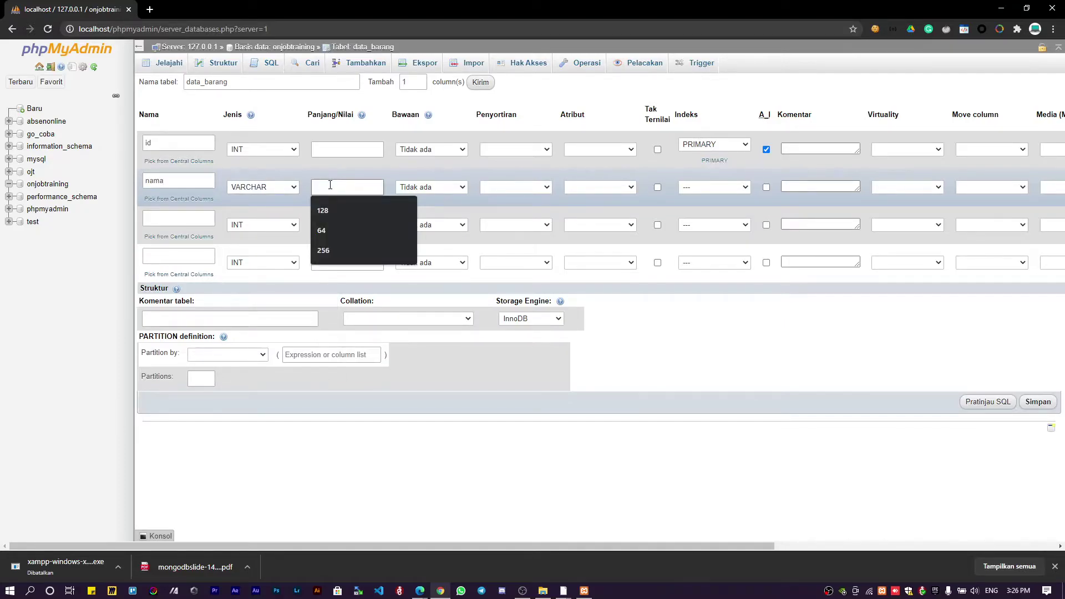
type("12")
key("BackSpace")
type("8")
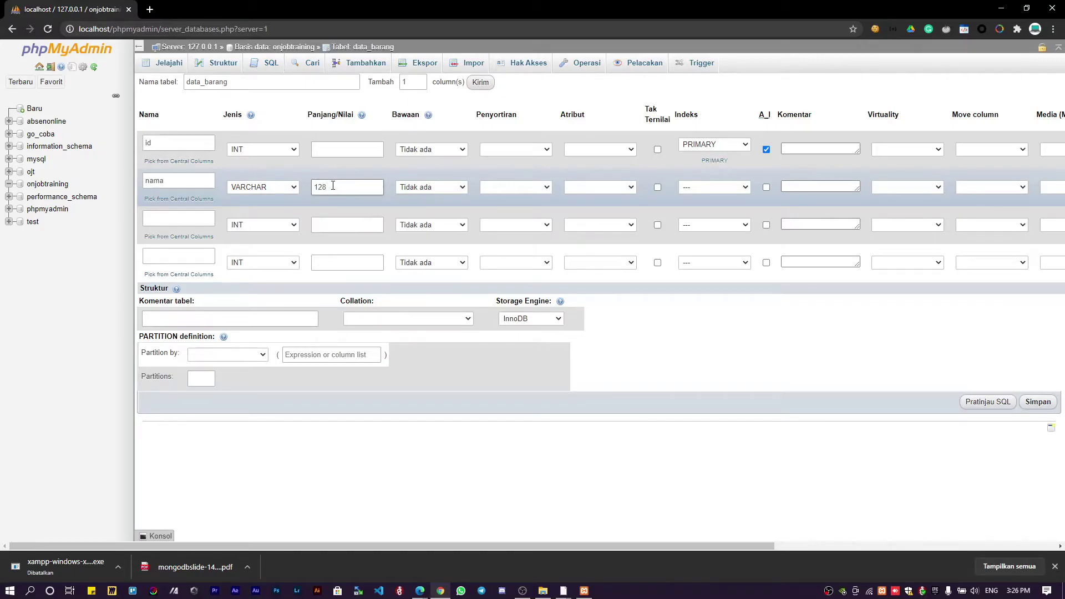
type("00")
key("BackSpace")
key("BackSpace")
key("BackSpace")
type("000")
double_click(333, 186)
type("128")
double_click(325, 187)
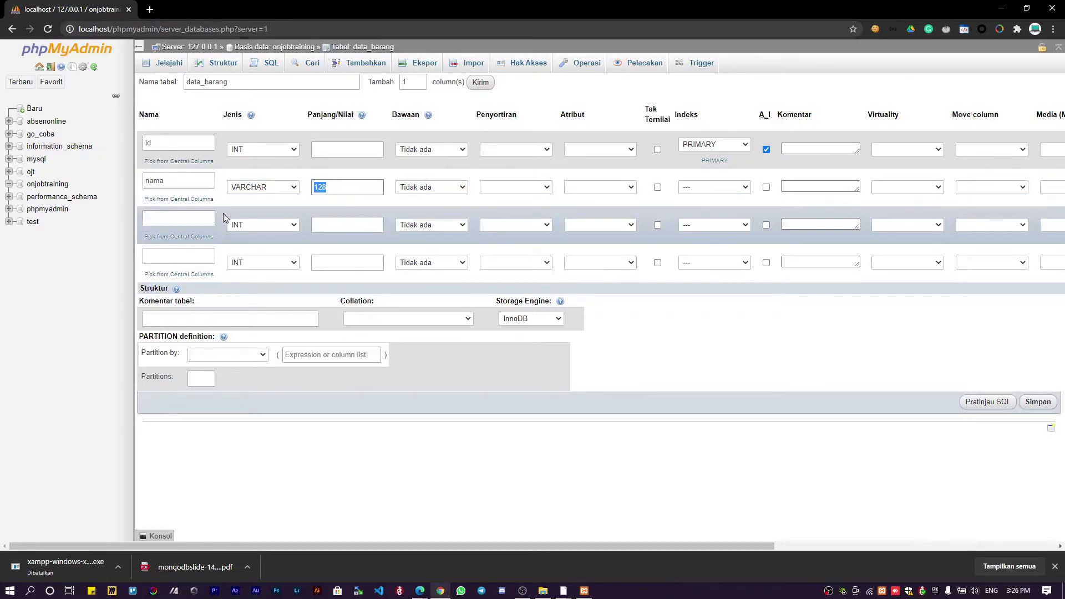
Step: Name the third column harga, keep its INT type and set its length to 32
left_click(180, 216)
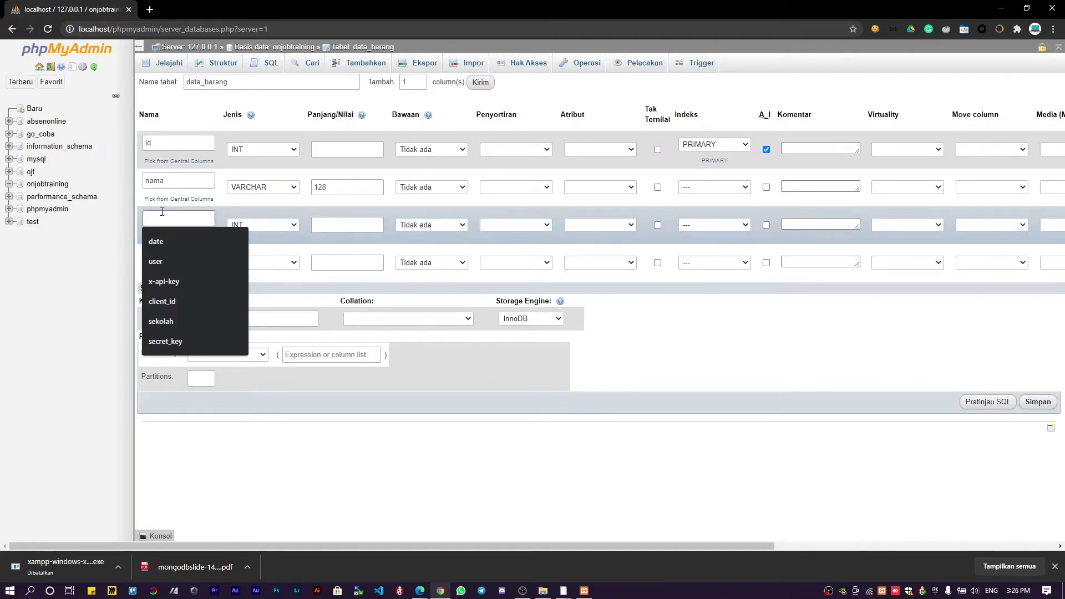
type("harga")
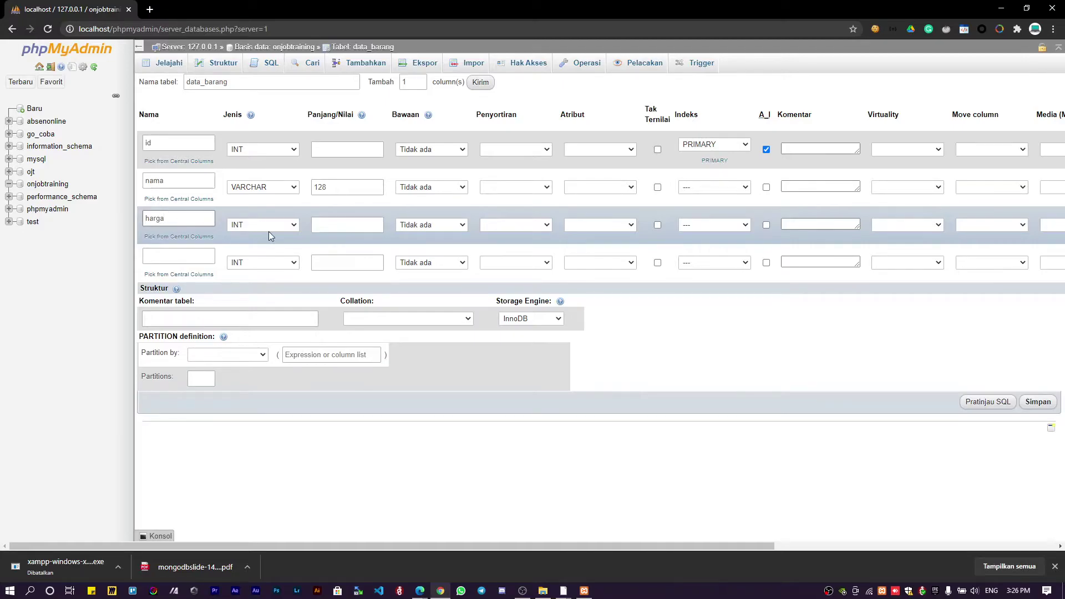
left_click(313, 228)
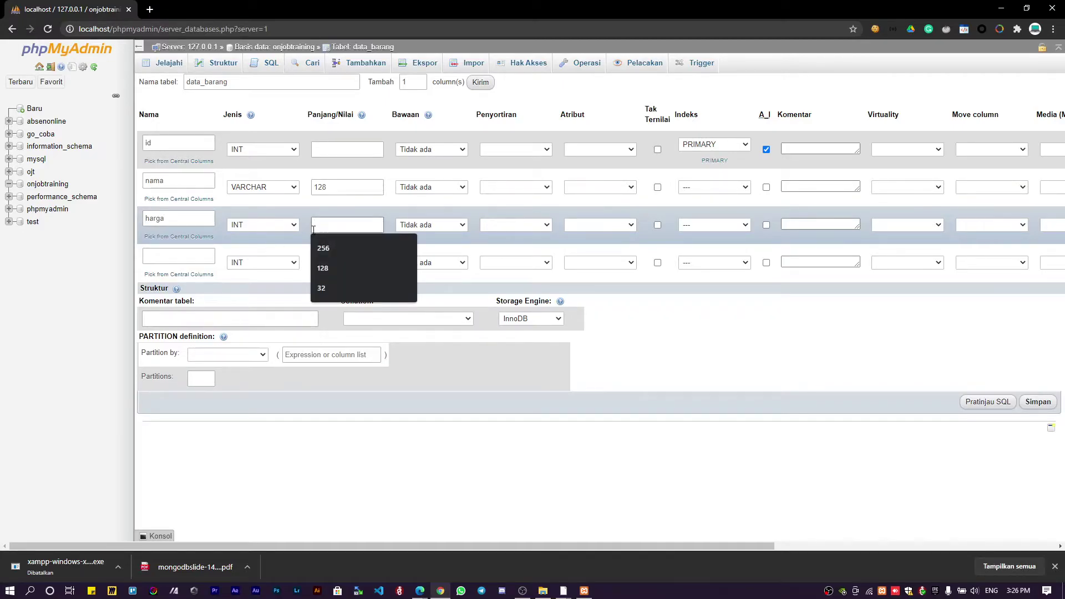
left_click(323, 289)
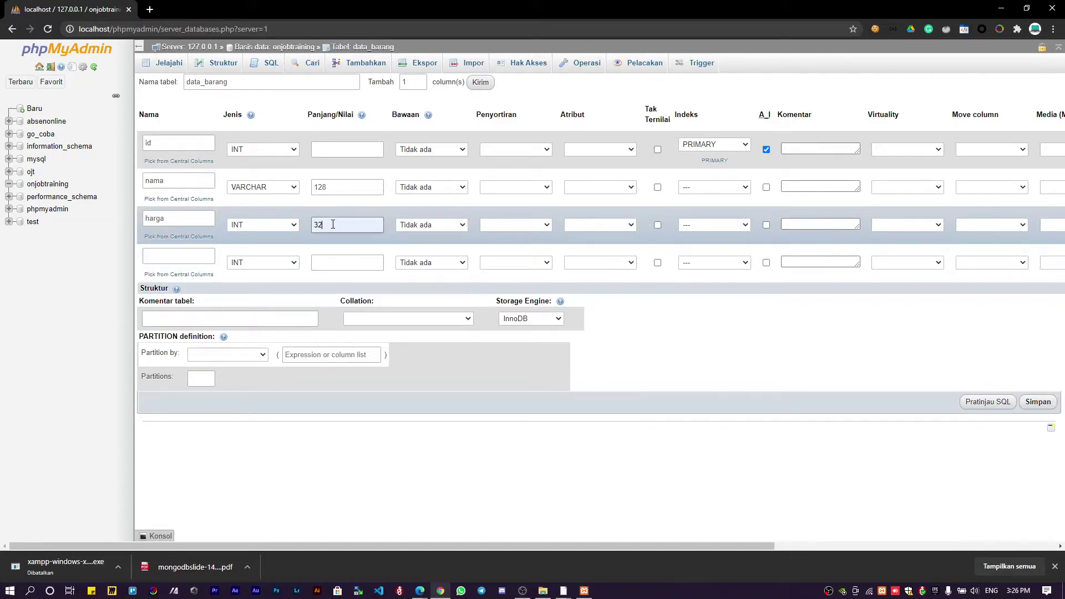
Step: Define the fourth column as keterangan with type VARCHAR and length 256, and save the table
left_click(184, 259)
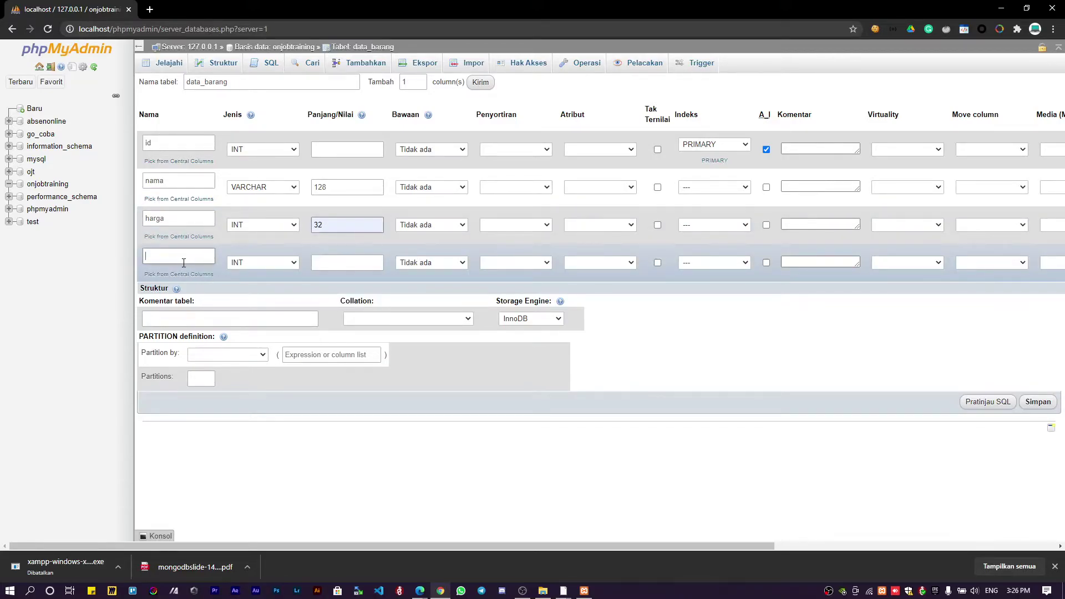
left_click(184, 261)
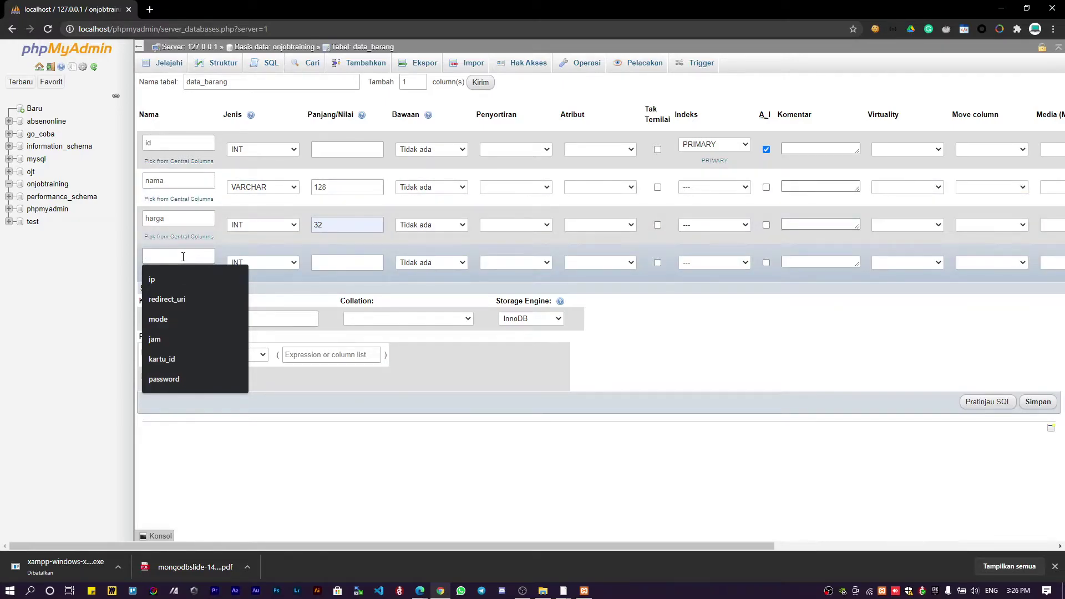
type("keterangan")
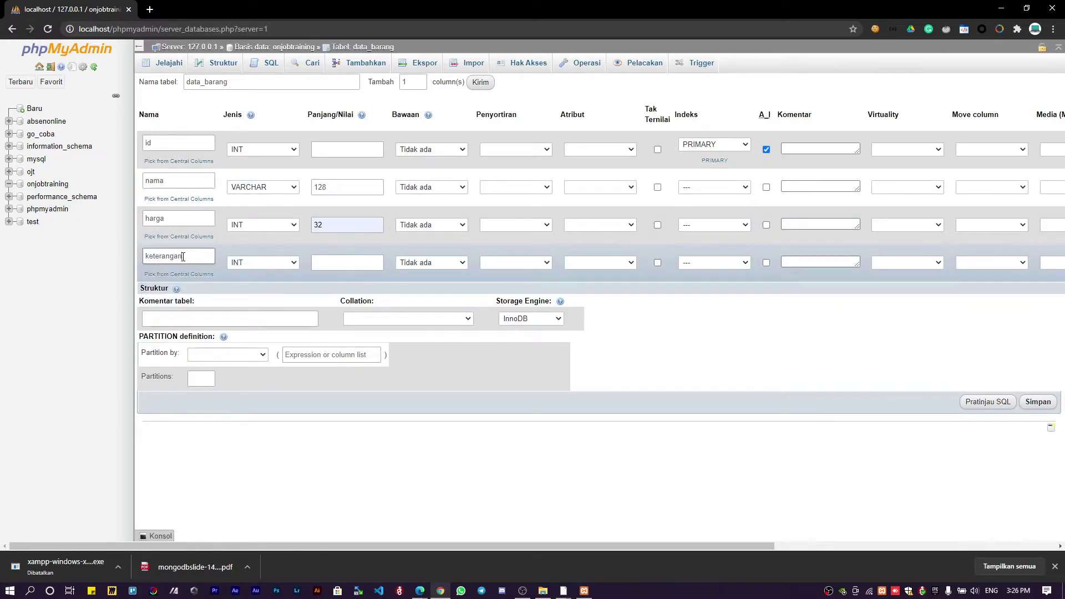
left_click(263, 262)
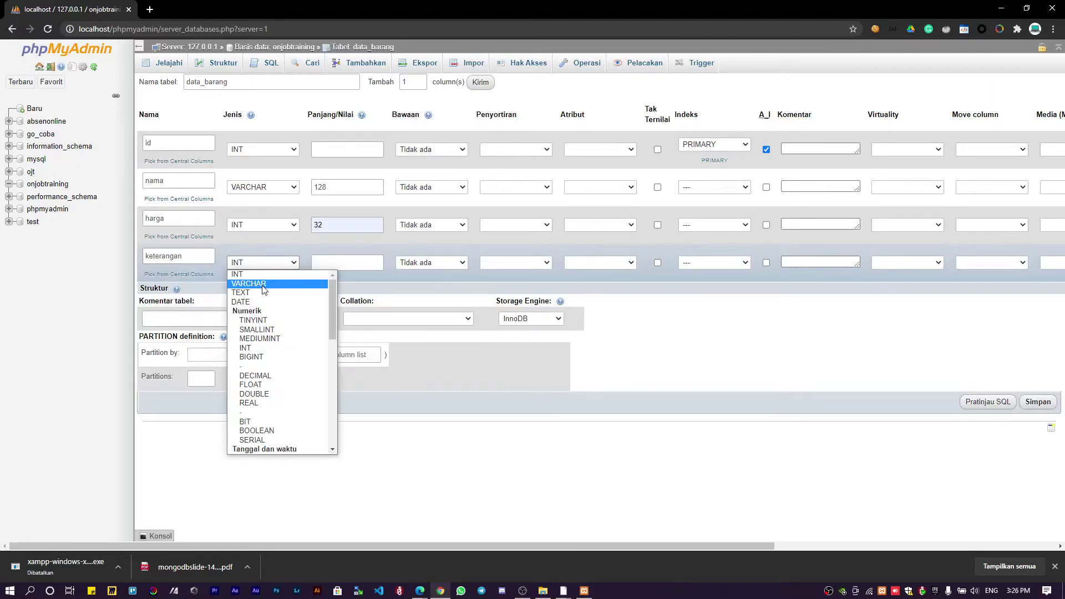
left_click(265, 285)
left_click(336, 265)
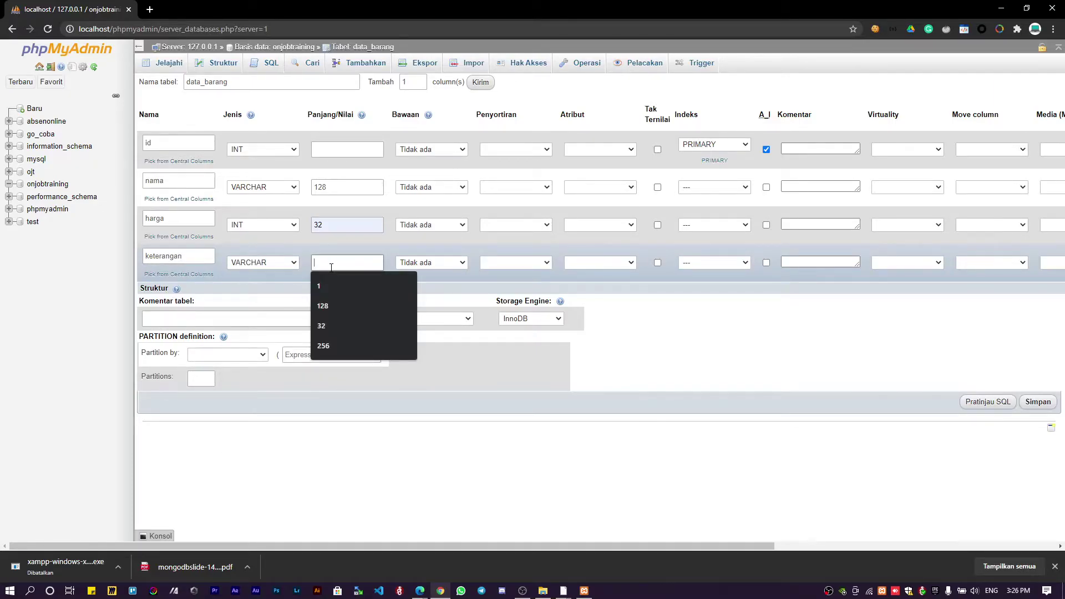
type("256")
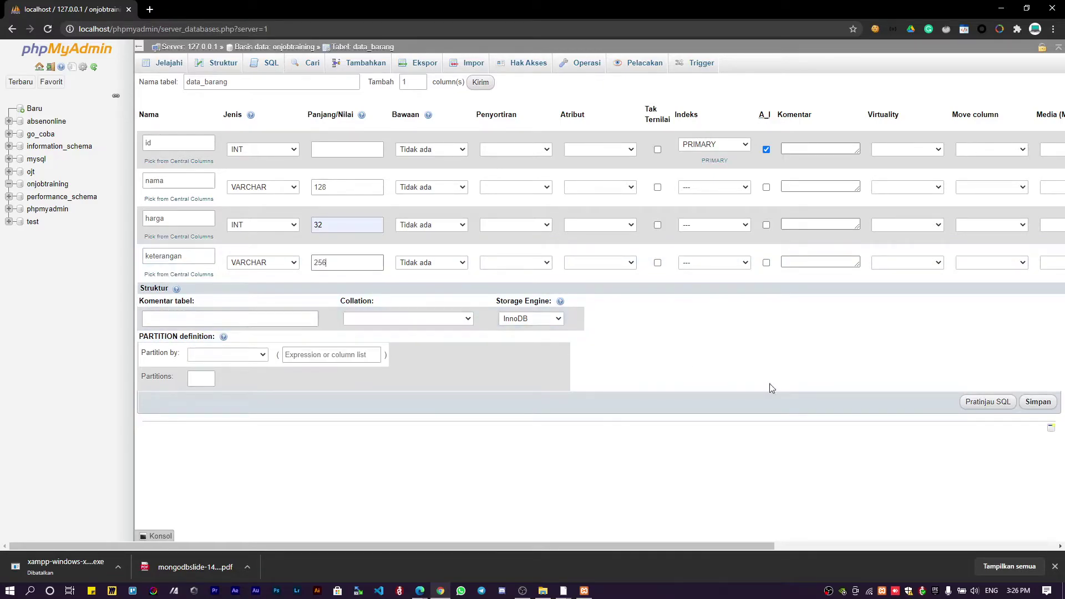
left_click(1036, 409)
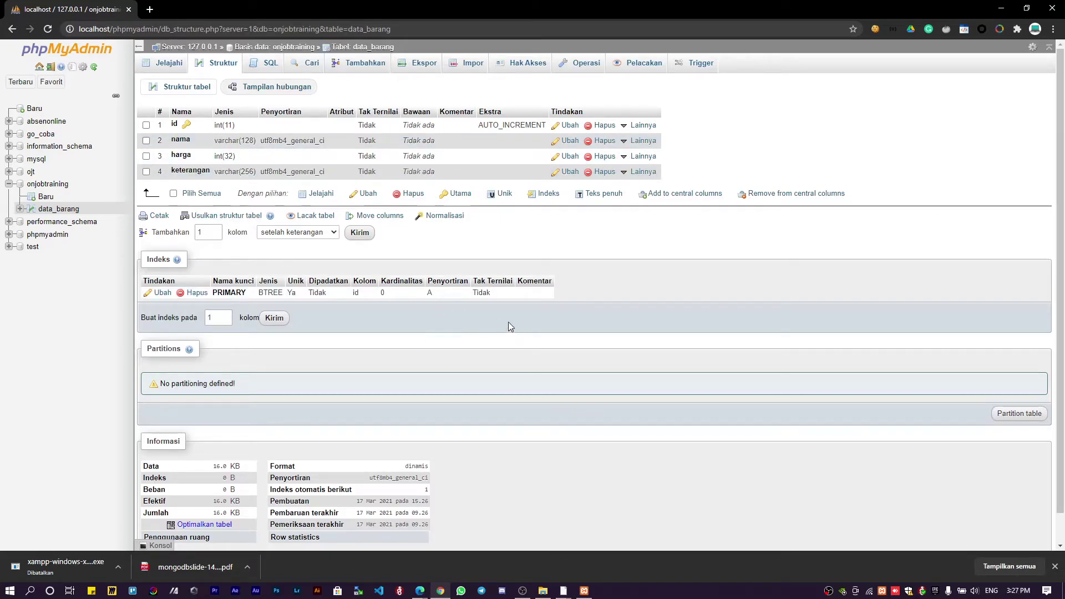
Step: Insert a row into data_barang with nama Pensil, harga 5000 and keterangan Pensil 2B, leaving id empty
left_click(347, 68)
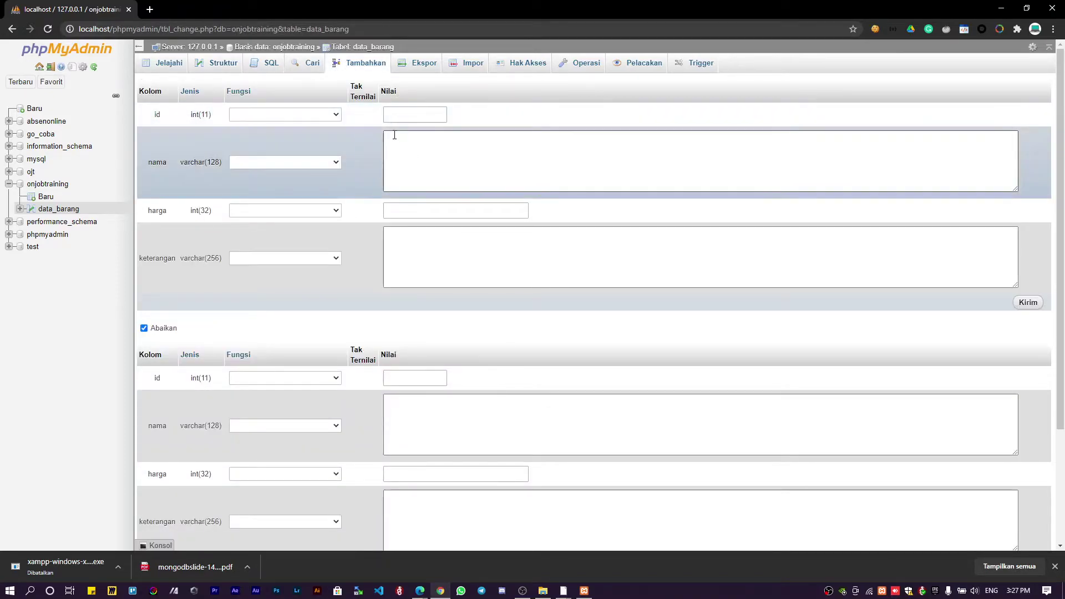
left_click(397, 116)
left_click(402, 140)
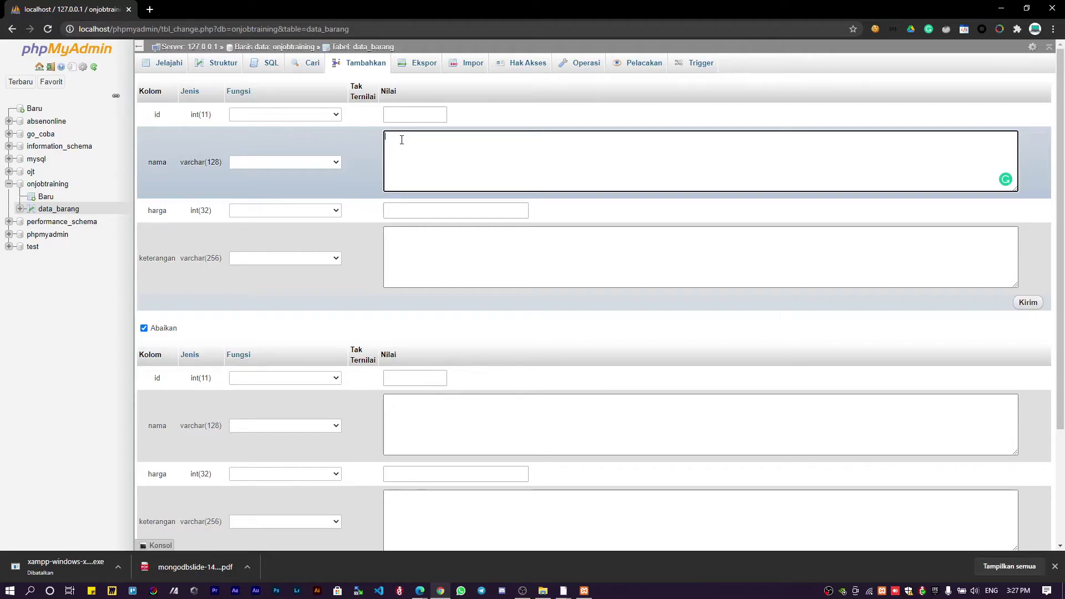
type("Pensil")
key("Tab")
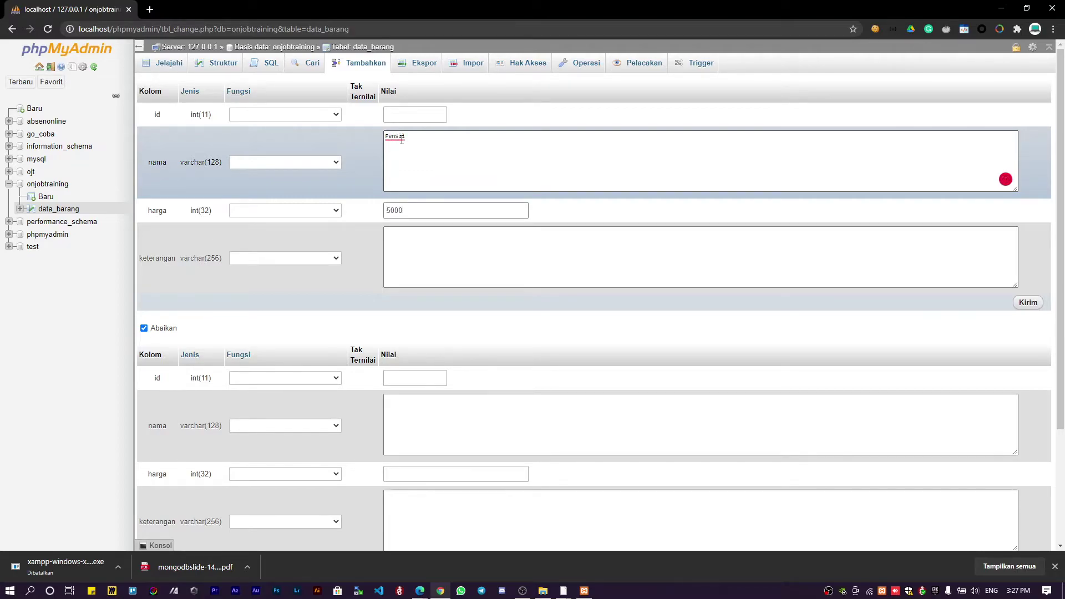
left_click(415, 255)
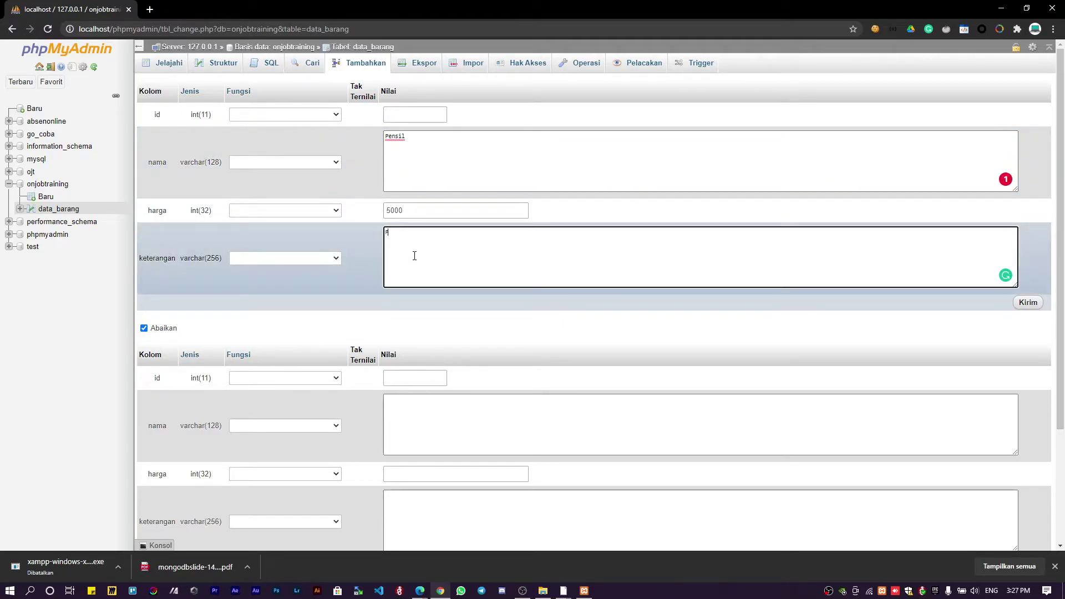
type("Penc")
type("si")
type("l @B")
scroll(427, 228, "down", 1)
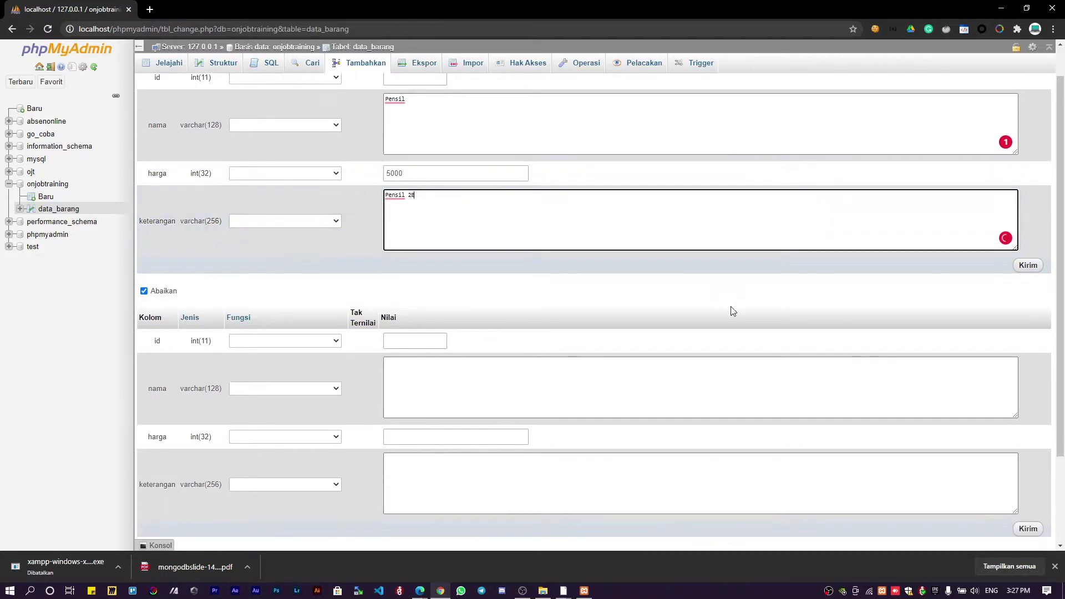
left_click(1037, 268)
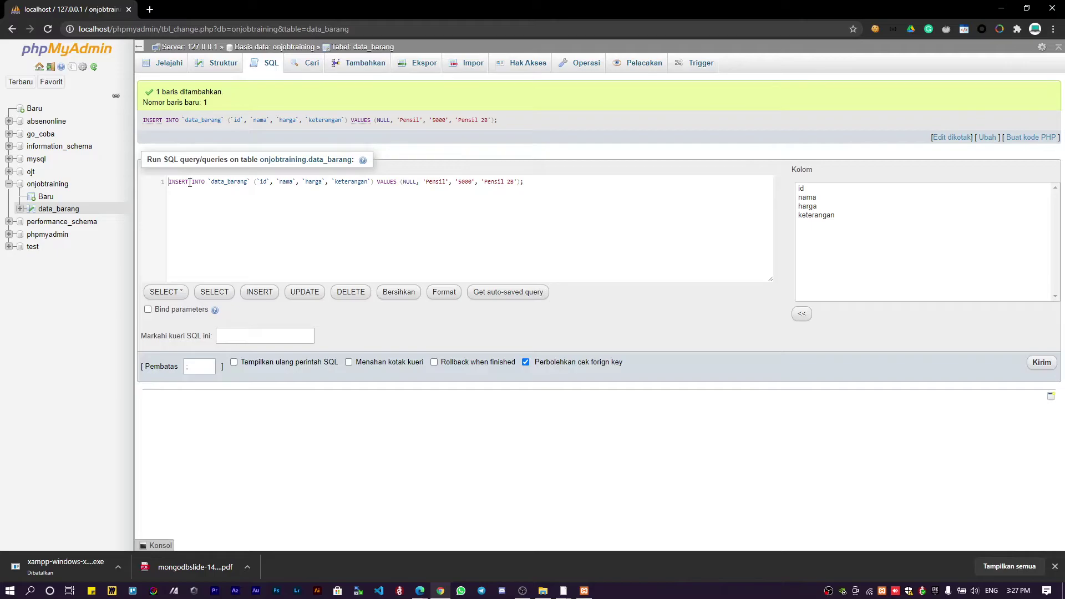
Step: Highlight the whole generated INSERT INTO statement in the query editor to examine its syntax
double_click(173, 185)
double_click(197, 182)
left_click(513, 187)
left_click_drag(307, 187, 166, 187)
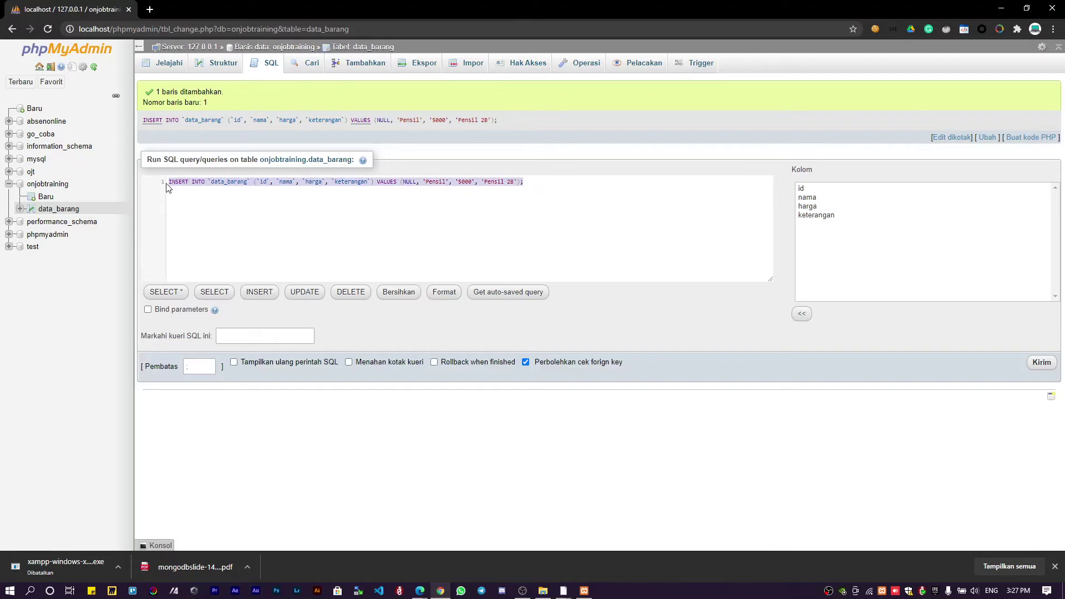
Step: Switch to the PowerPoint presentation and go to the INSERT slide to compare its basic syntax
left_click(565, 592)
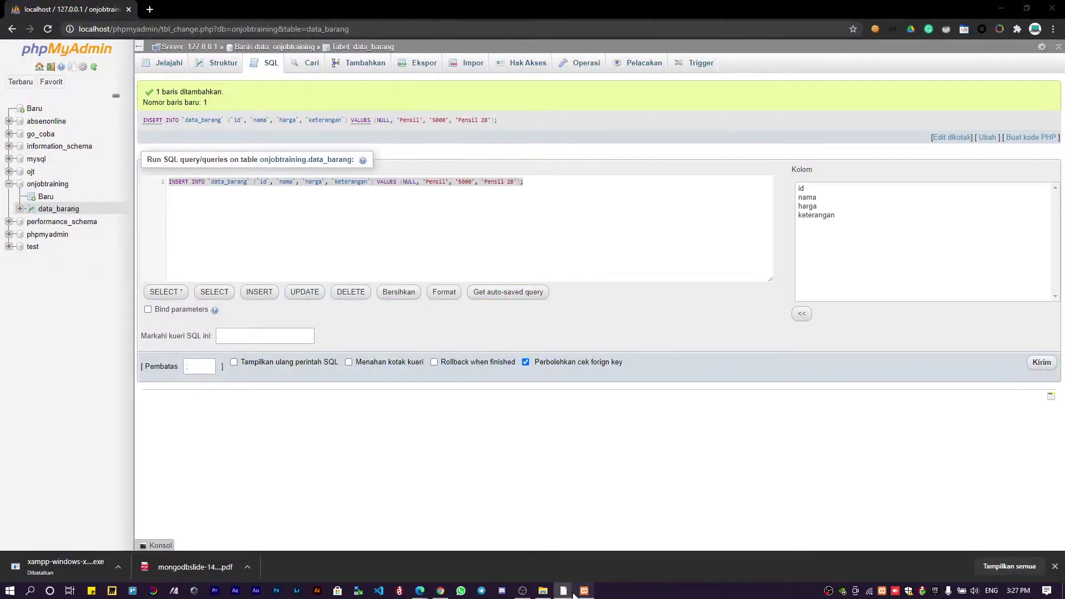
mouse_move(574, 593)
left_click(654, 548)
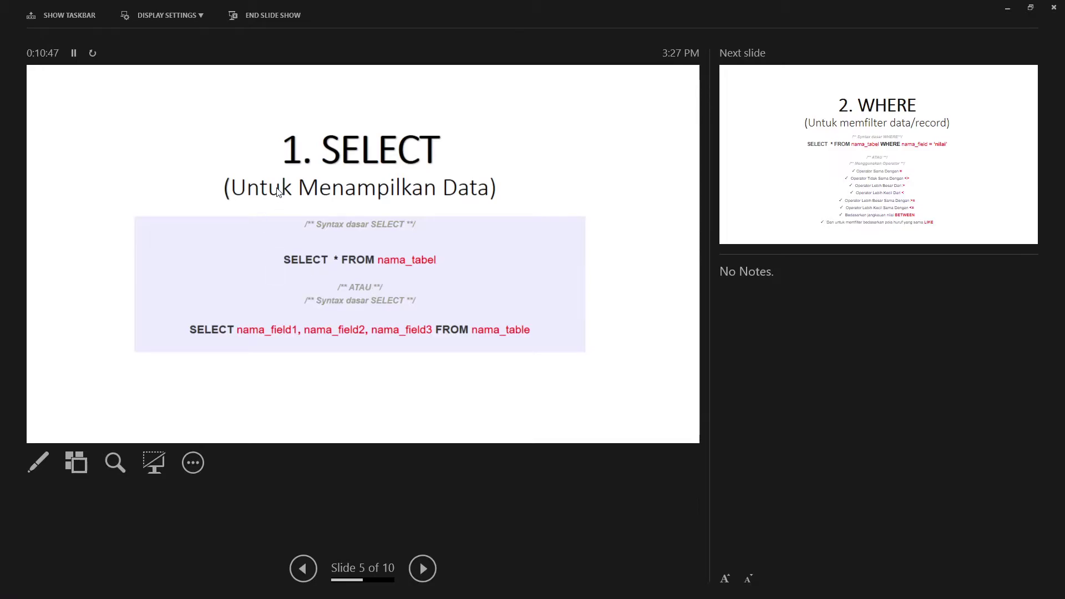
key("Right")
key("Right")
key("Right")
key("Left")
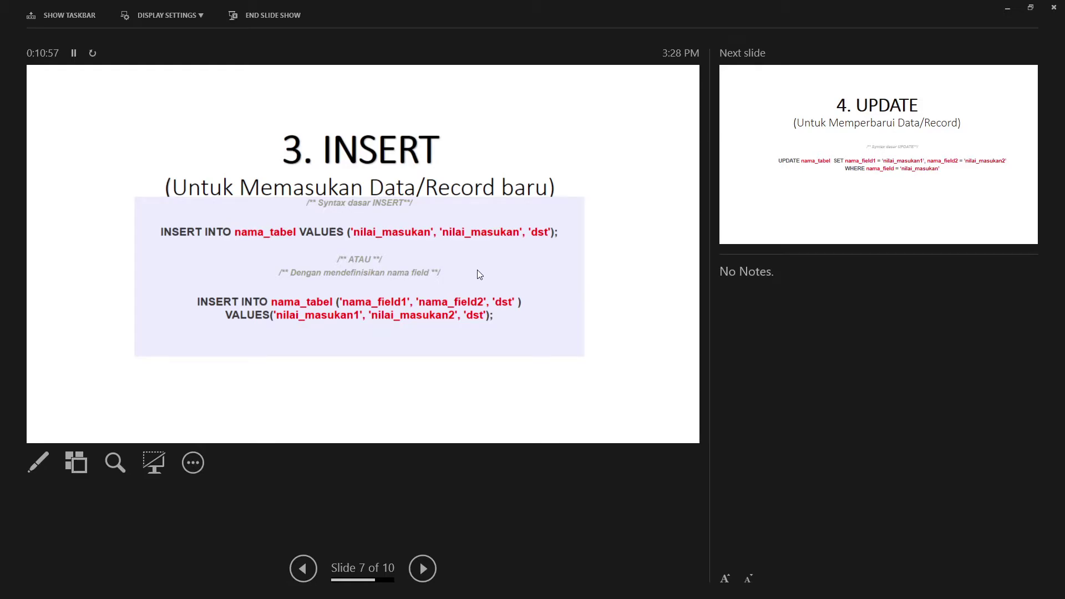
key("alt+Tab")
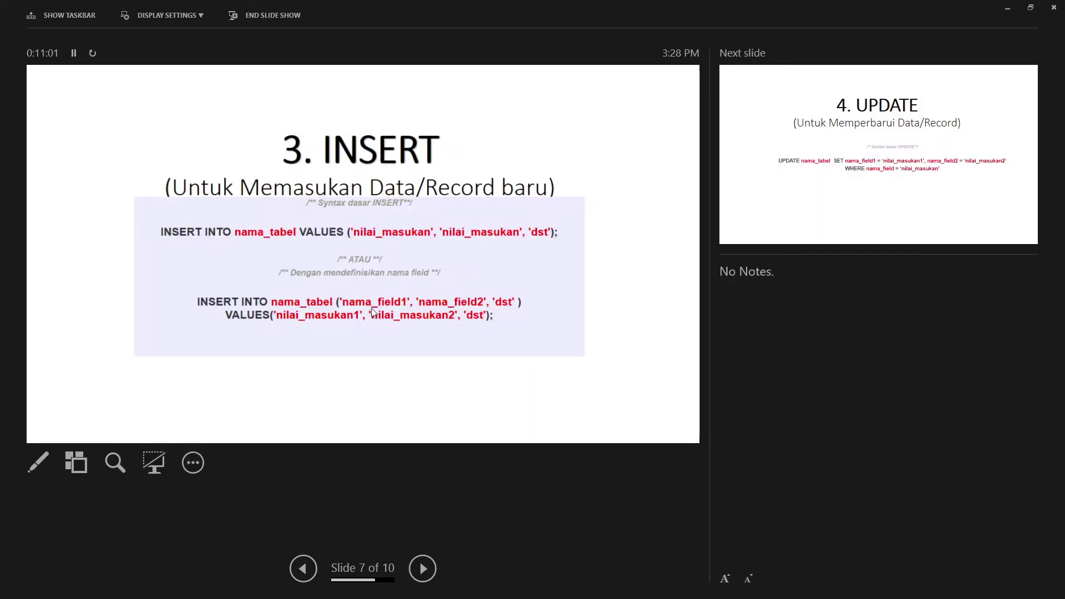
Step: Switch back to phpMyAdmin in the browser and browse data_barang to examine the id and harga of the Pensil row
key("alt+Tab")
key("Tab")
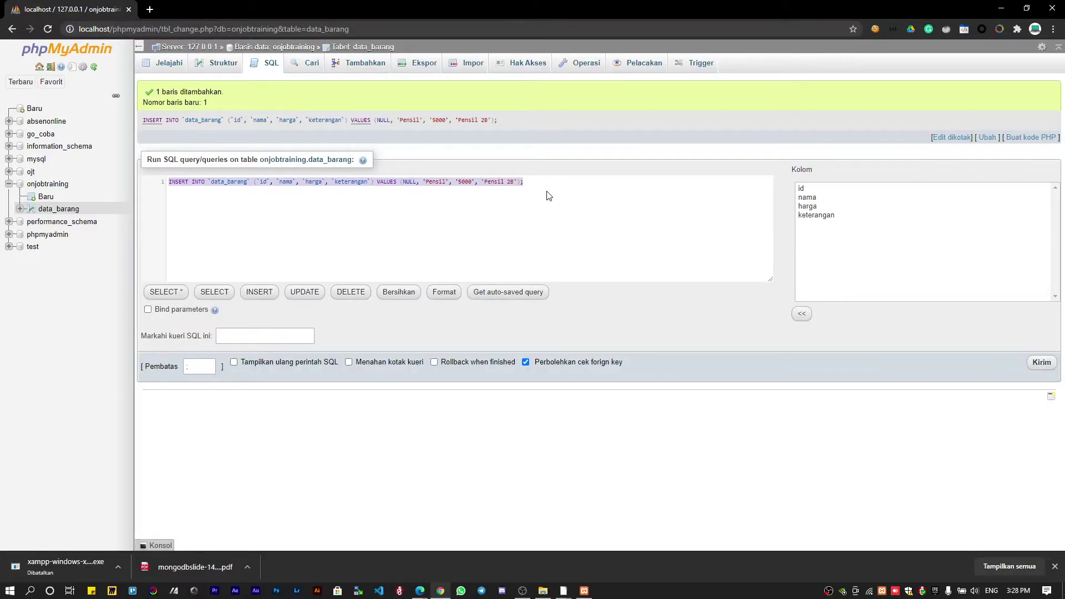
left_click(324, 209)
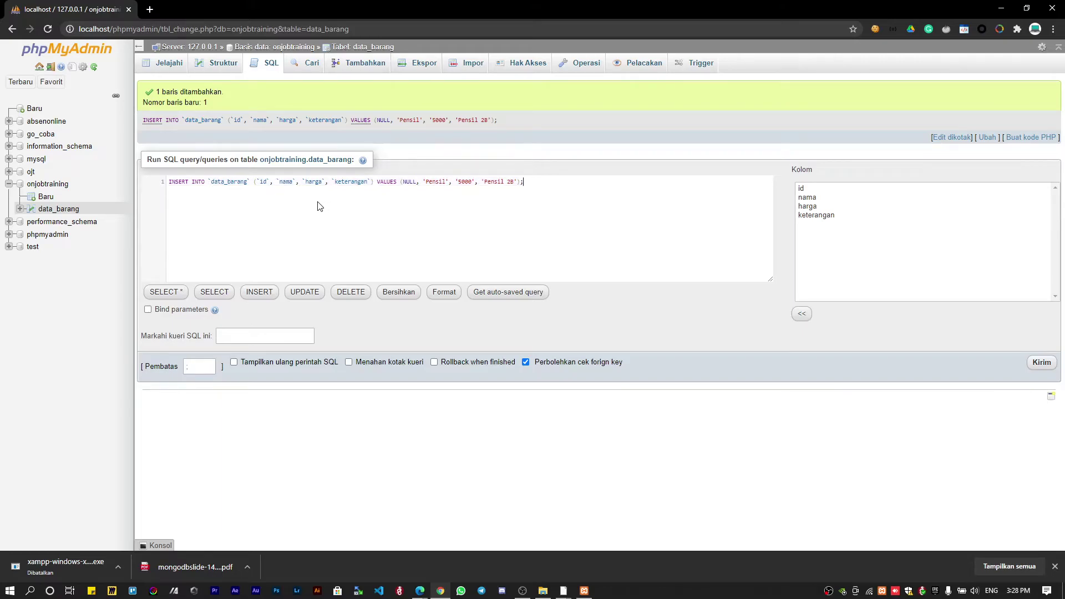
left_click(155, 66)
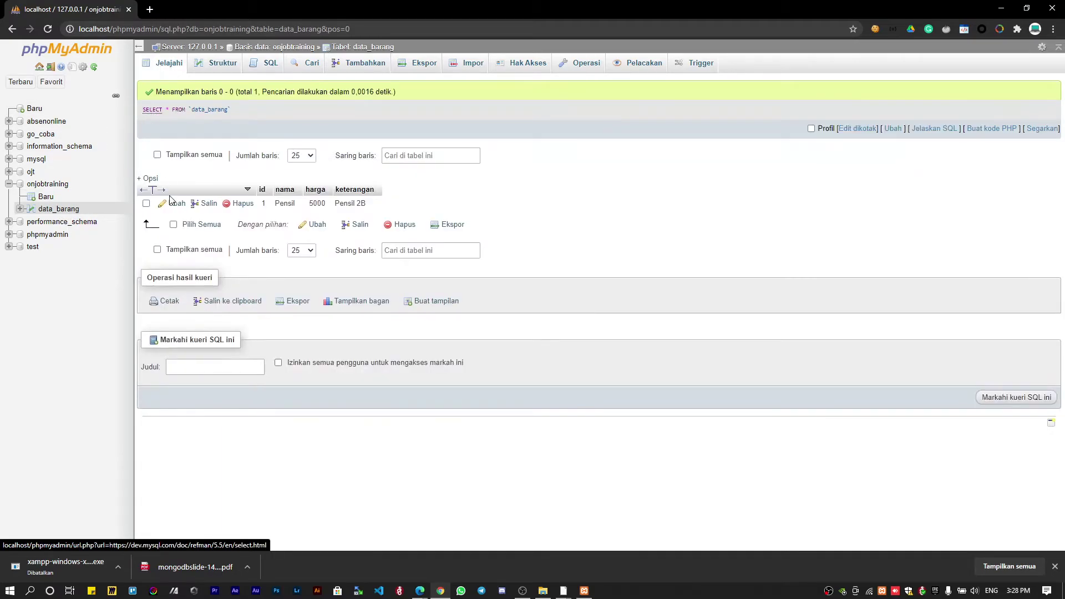
double_click(263, 203)
key("Escape")
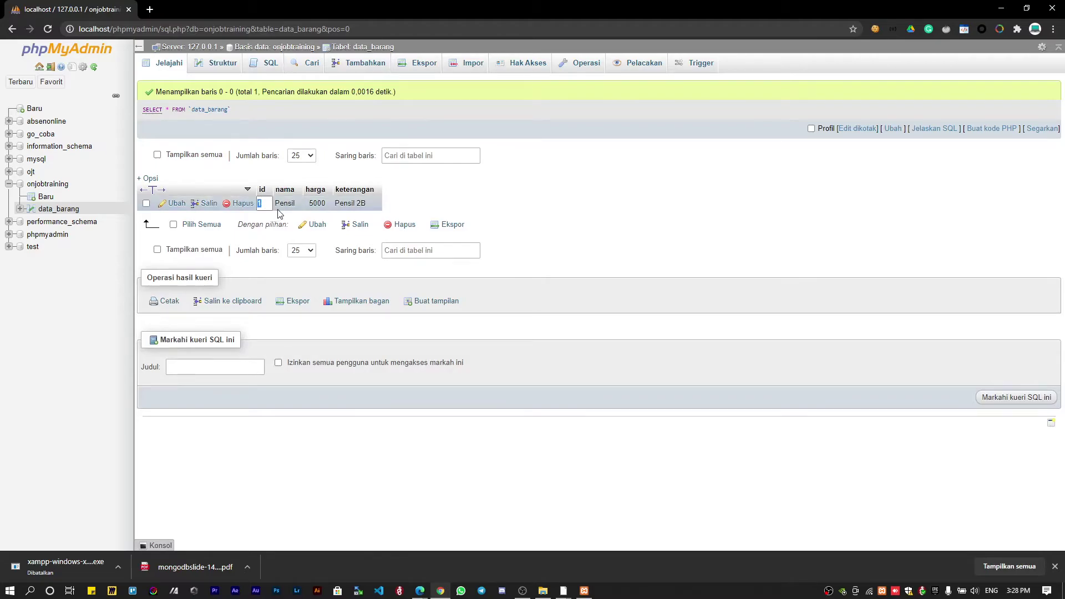
double_click(317, 203)
key("Escape")
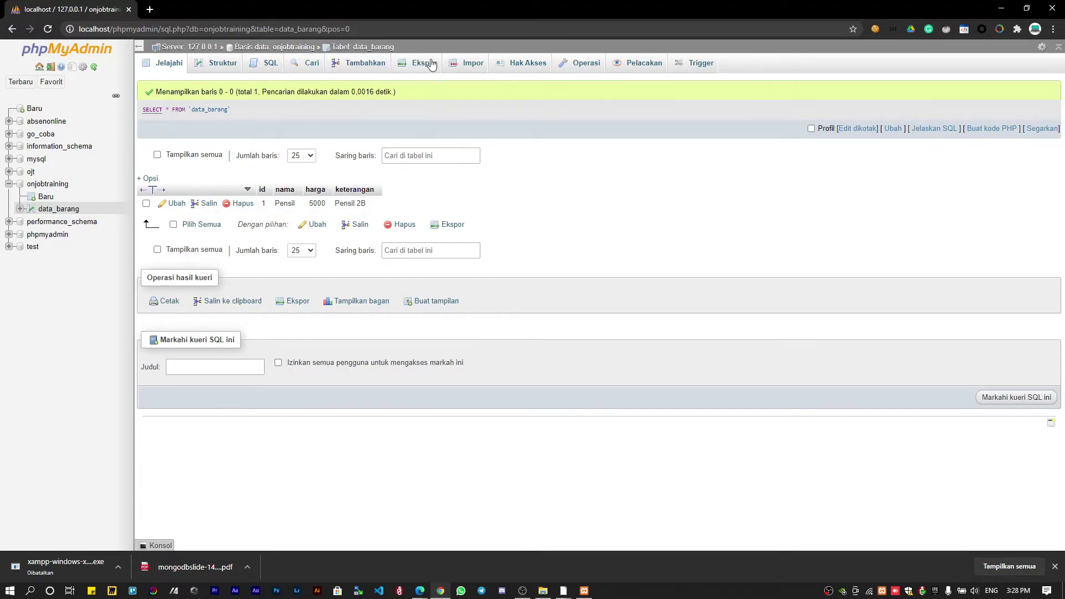
Step: Insert a row into data_barang with nama Pulpen, harga 6000 and keterangan Pulpen Pilot, leaving id empty
left_click(386, 65)
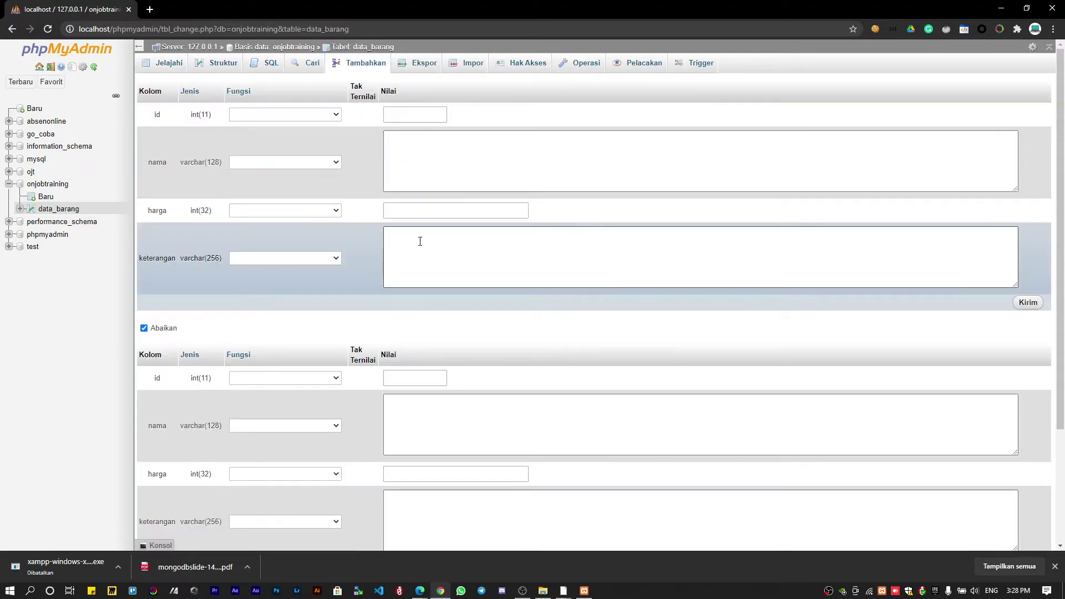
left_click(438, 161)
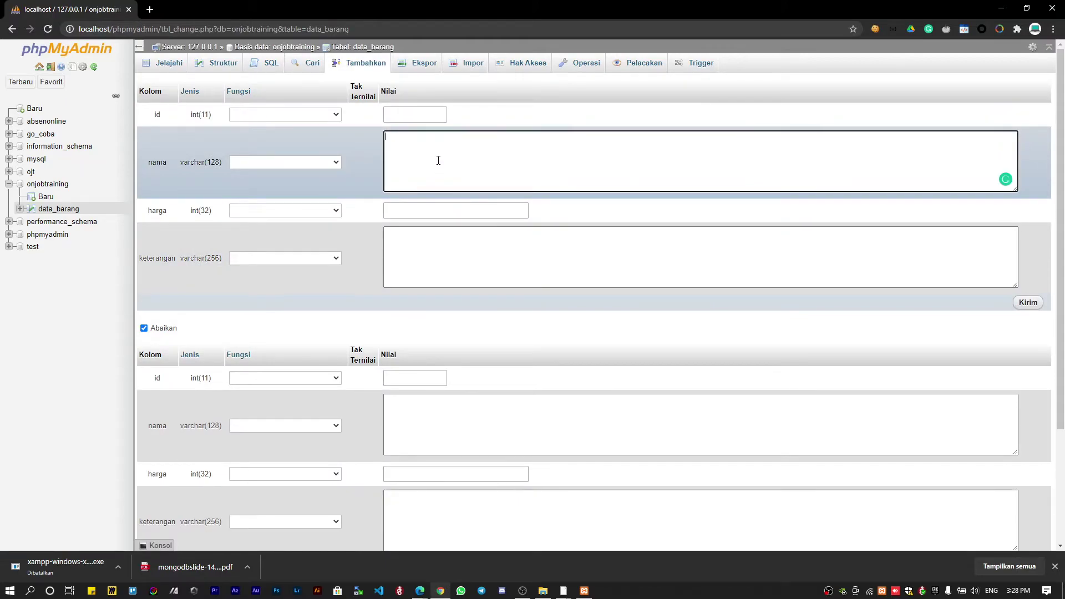
type("Pulpen")
key("Tab")
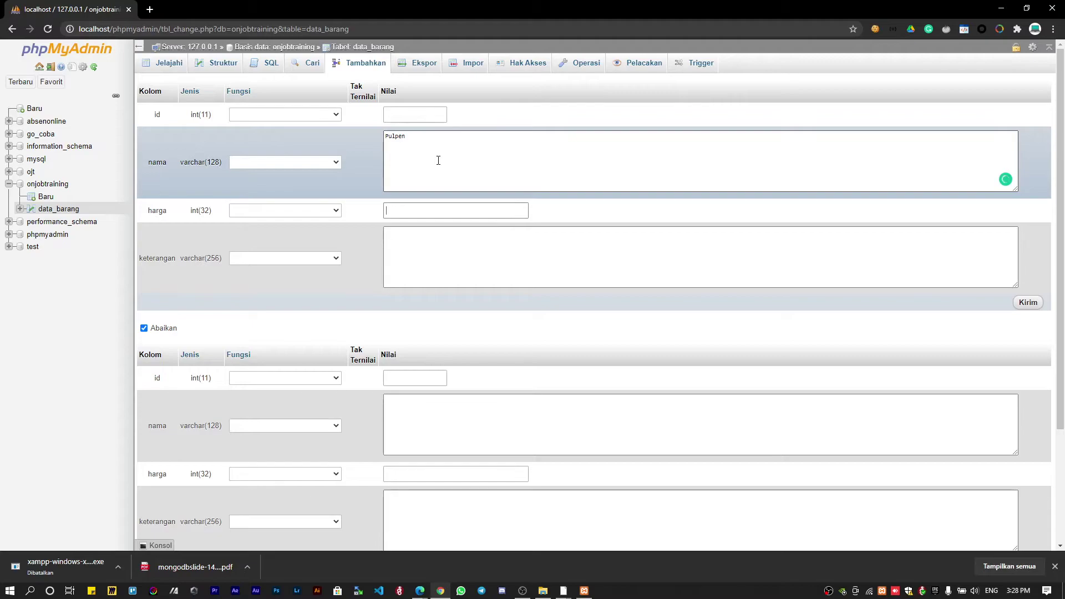
key("Tab")
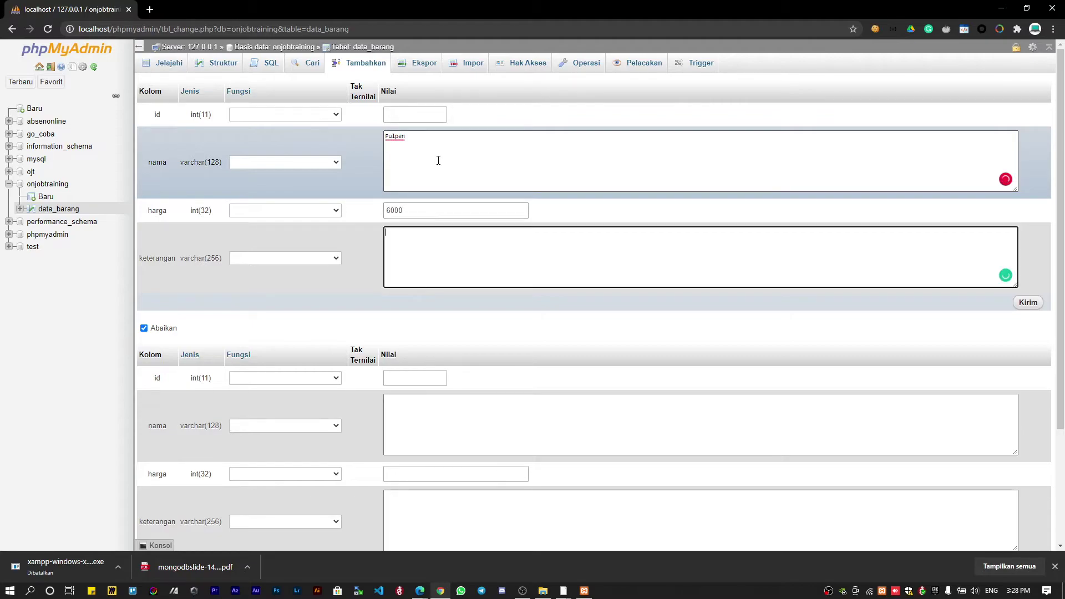
type("Pulpen Pilot")
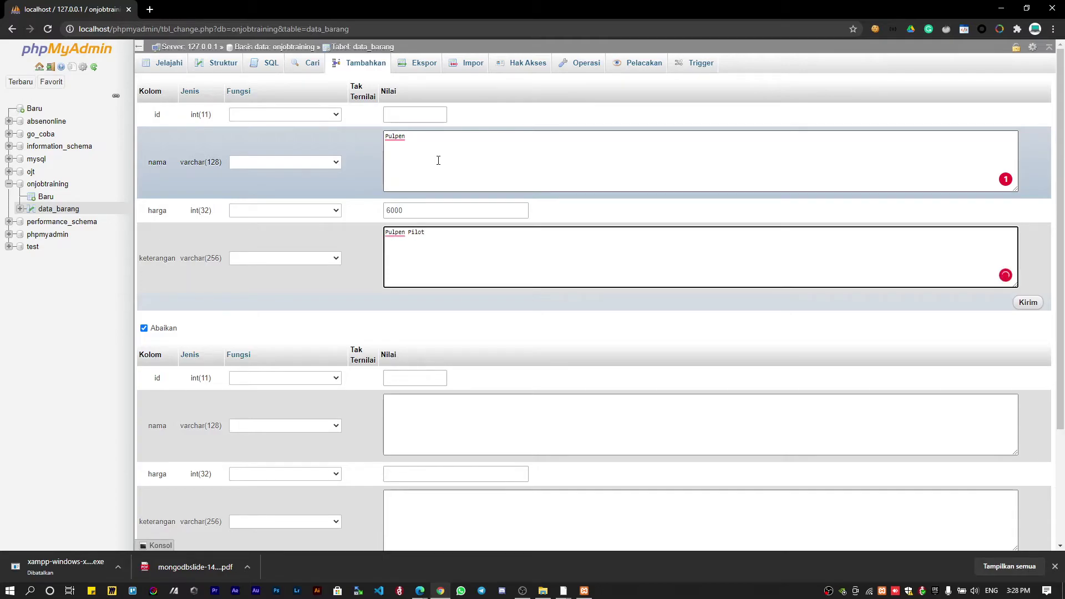
left_click(1028, 303)
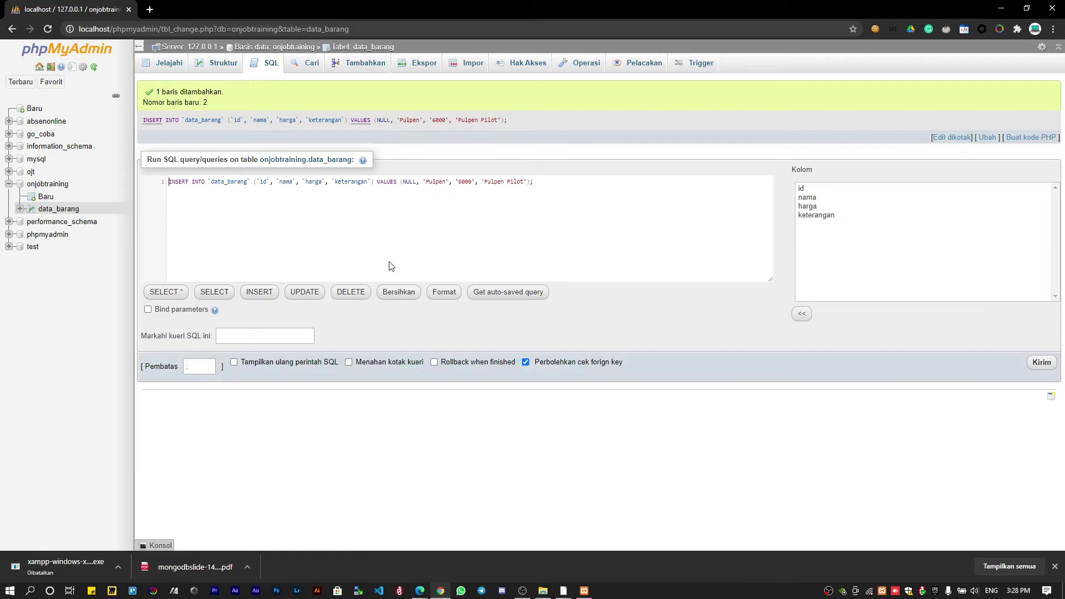
Step: Highlight the table name and each column with its matching value in the generated INSERT statement to examine how they correspond
left_click(169, 182)
left_click_drag(205, 177, 249, 184)
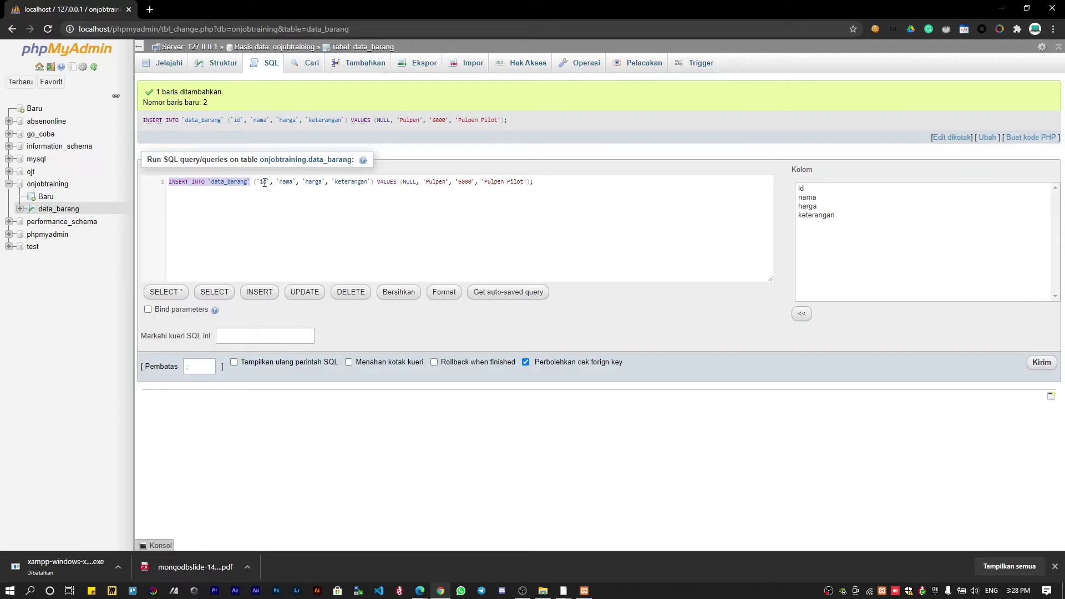
double_click(263, 182)
double_click(409, 182)
left_click_drag(277, 182, 296, 182)
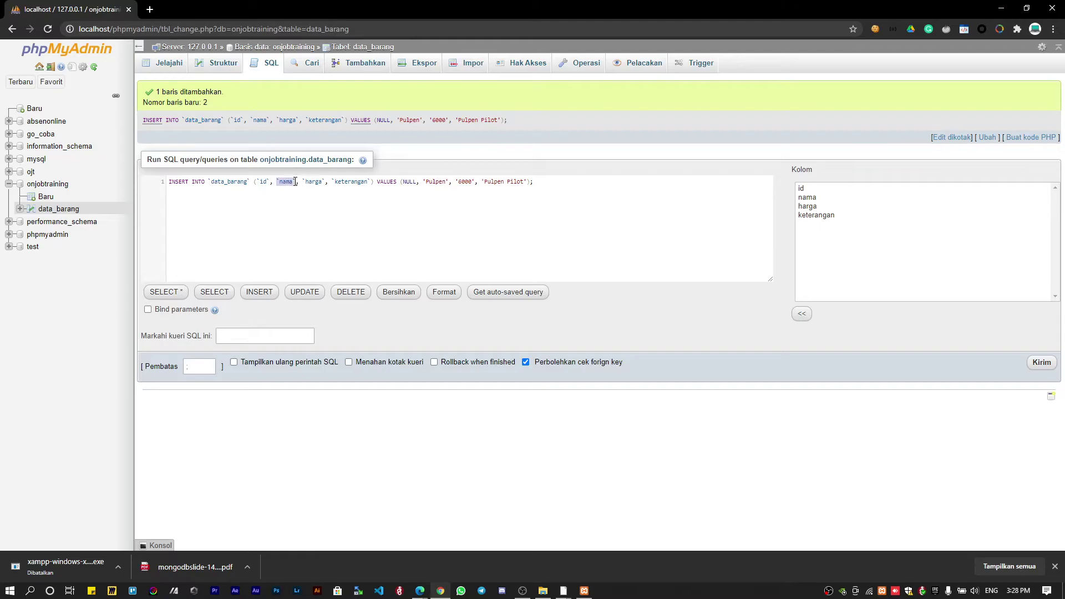
left_click_drag(417, 182, 452, 182)
left_click_drag(302, 182, 327, 182)
left_click_drag(456, 182, 474, 182)
left_click_drag(331, 182, 369, 186)
left_click_drag(478, 182, 523, 182)
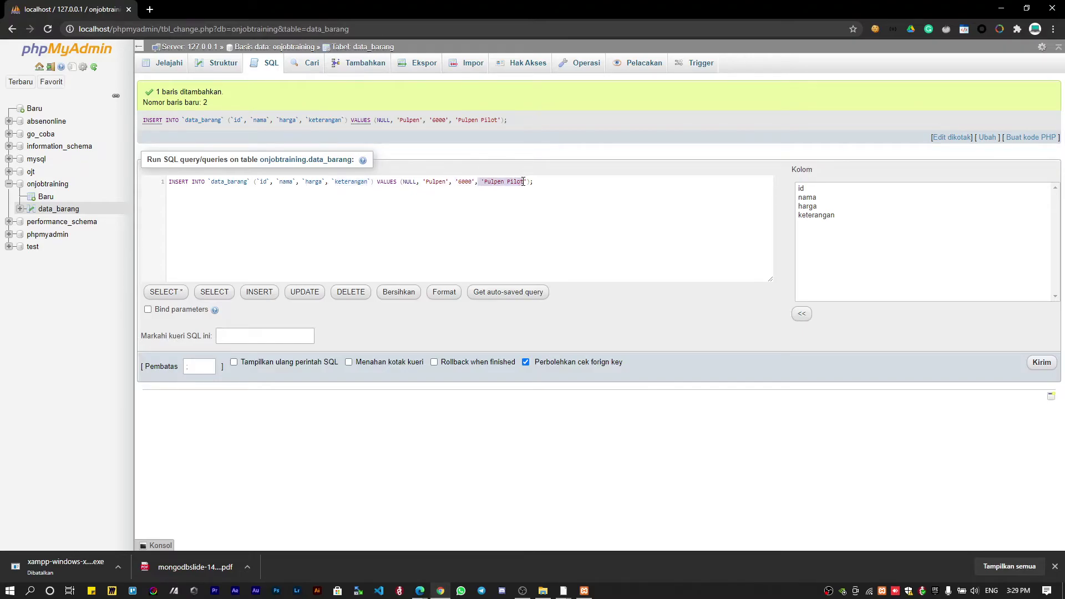
Step: Copy the whole INSERT statement and paste it over the inline SELECT query on the data_barang browse page
left_click(232, 182)
key("ctrl+a")
key("ctrl+c")
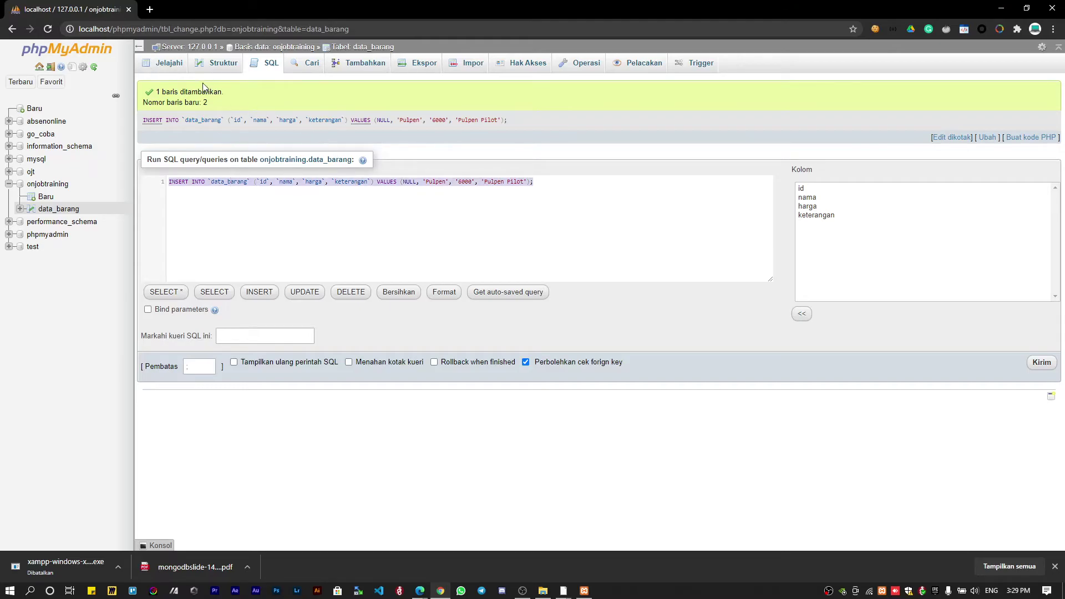
left_click(168, 69)
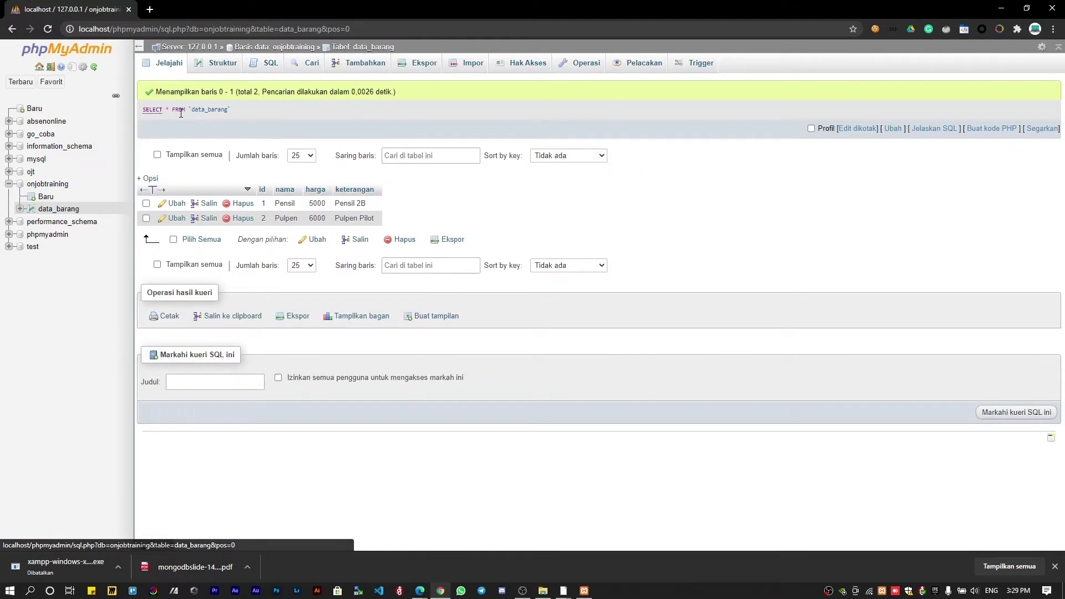
left_click(859, 128)
key("ctrl+a")
key("ctrl+v")
Step: Change the nama value to Buku and the harga value to 3000 in the pasted INSERT statement
double_click(432, 106)
type("Buku")
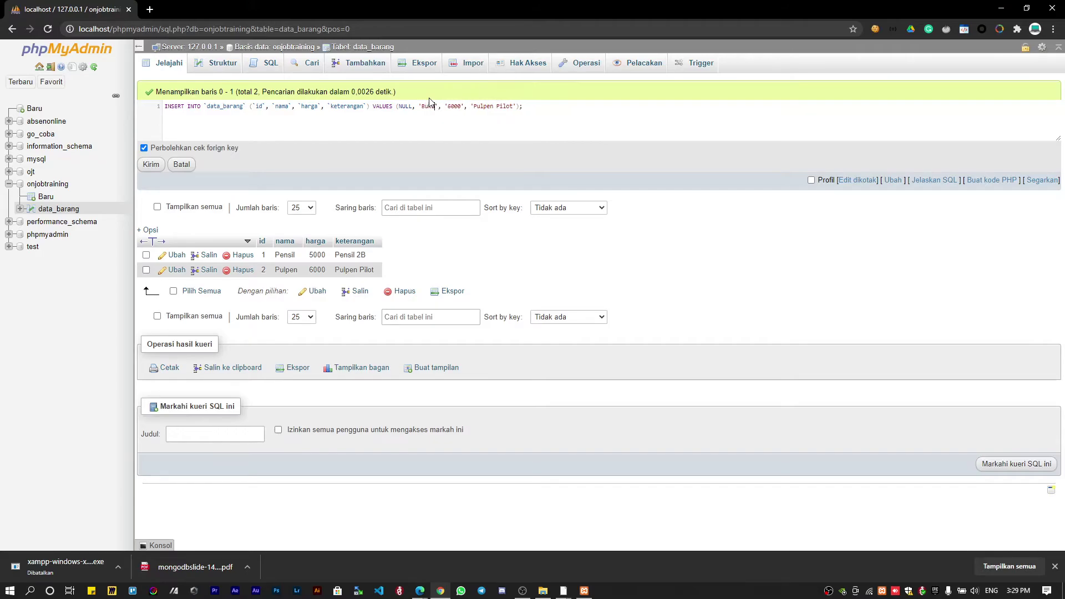
key("ctrl+plus")
key("ctrl+plus")
key("ctrl+plus")
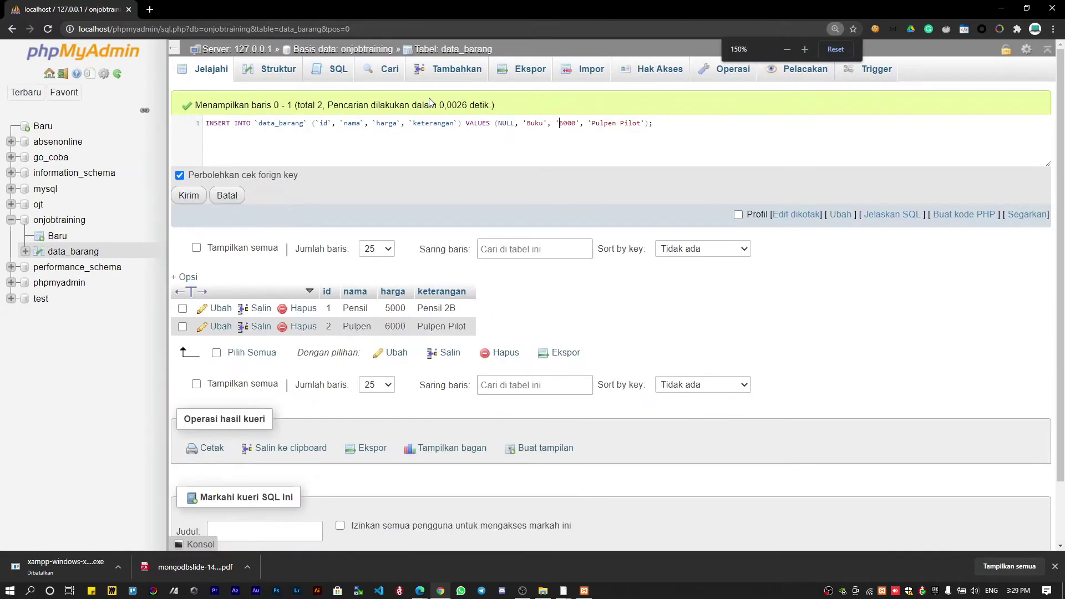
key("ctrl+shift+Right")
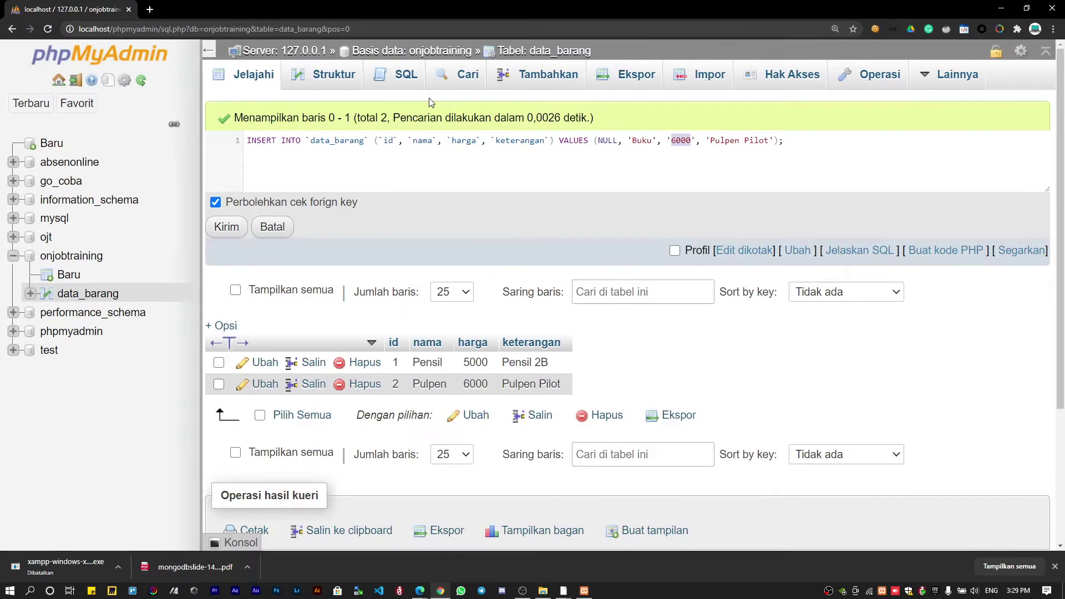
type("3000")
Step: Change the keterangan value to Buku SIDU and run the INSERT statement, finishing on the list of data_barang rows
key("ctrl+shift+Right")
key("ctrl+shift+Right")
key("BackSpace")
type("Buku SIDU")
left_click(232, 224)
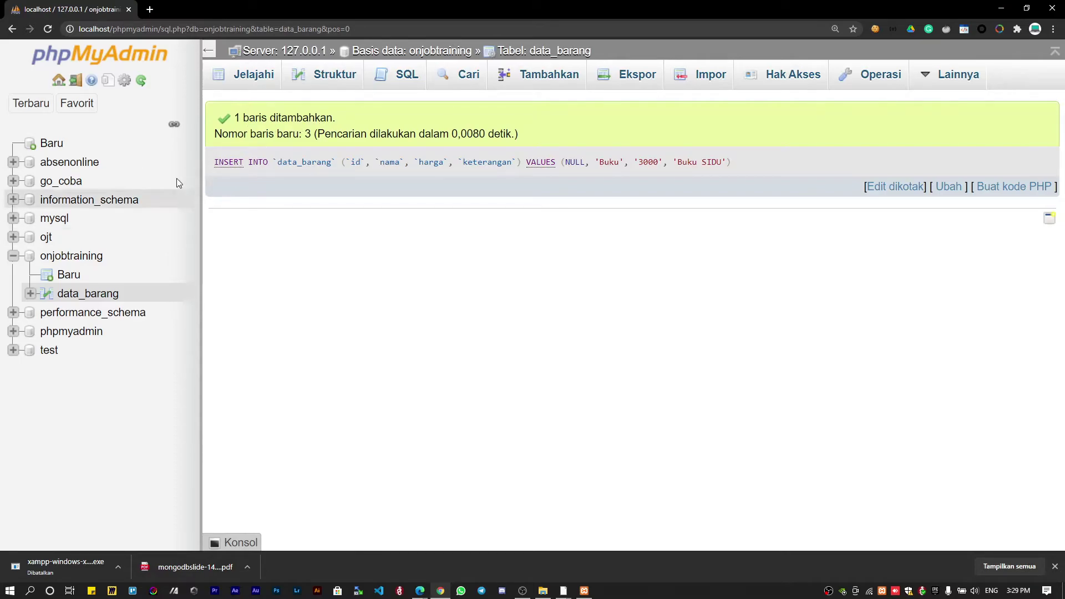
left_click(237, 76)
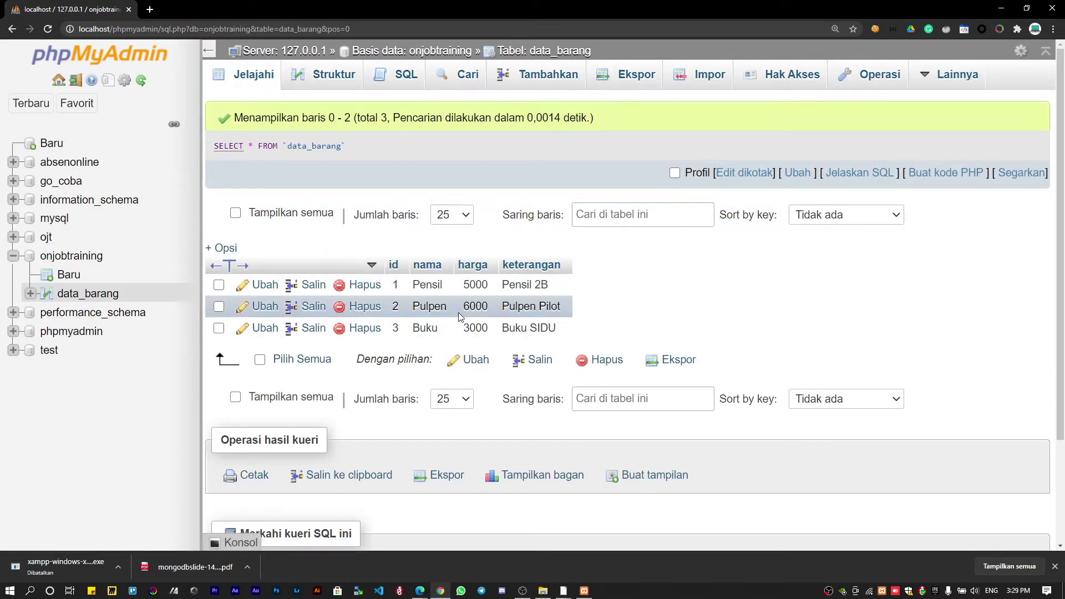